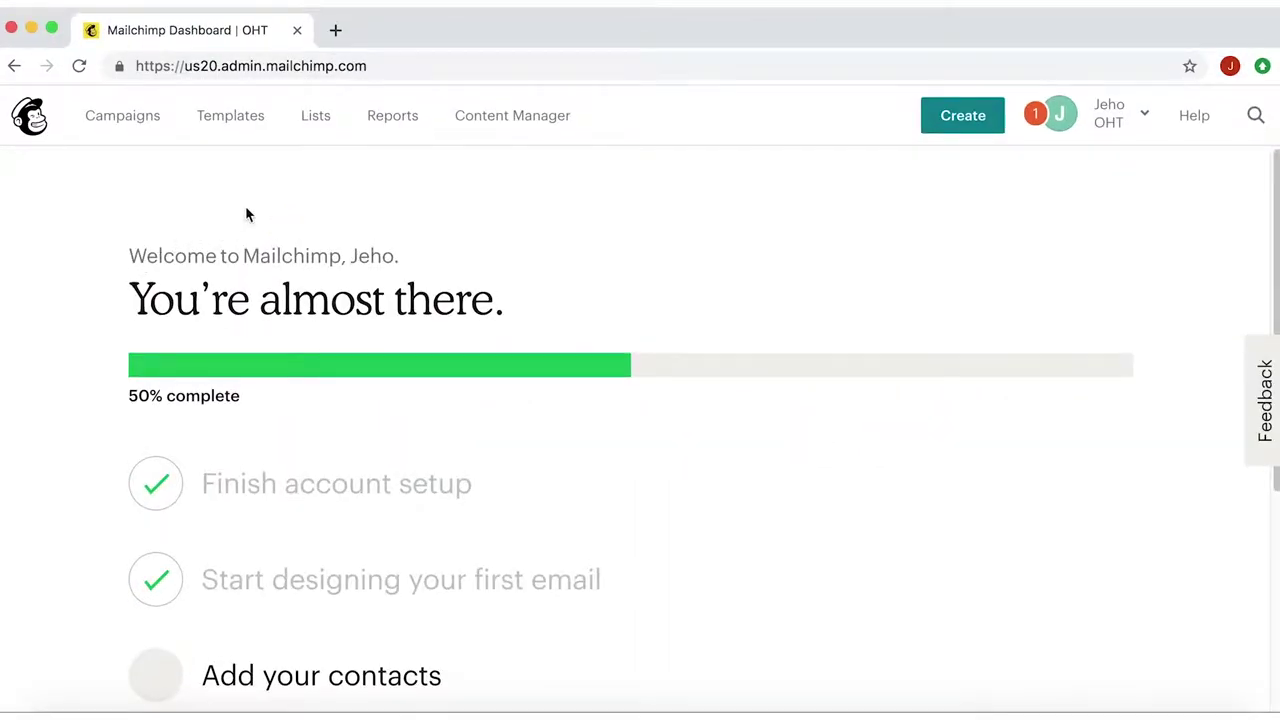
- Go to the saved Templates page and begin creating a new template
{"action": "left_click", "coordinate": [239, 129]}
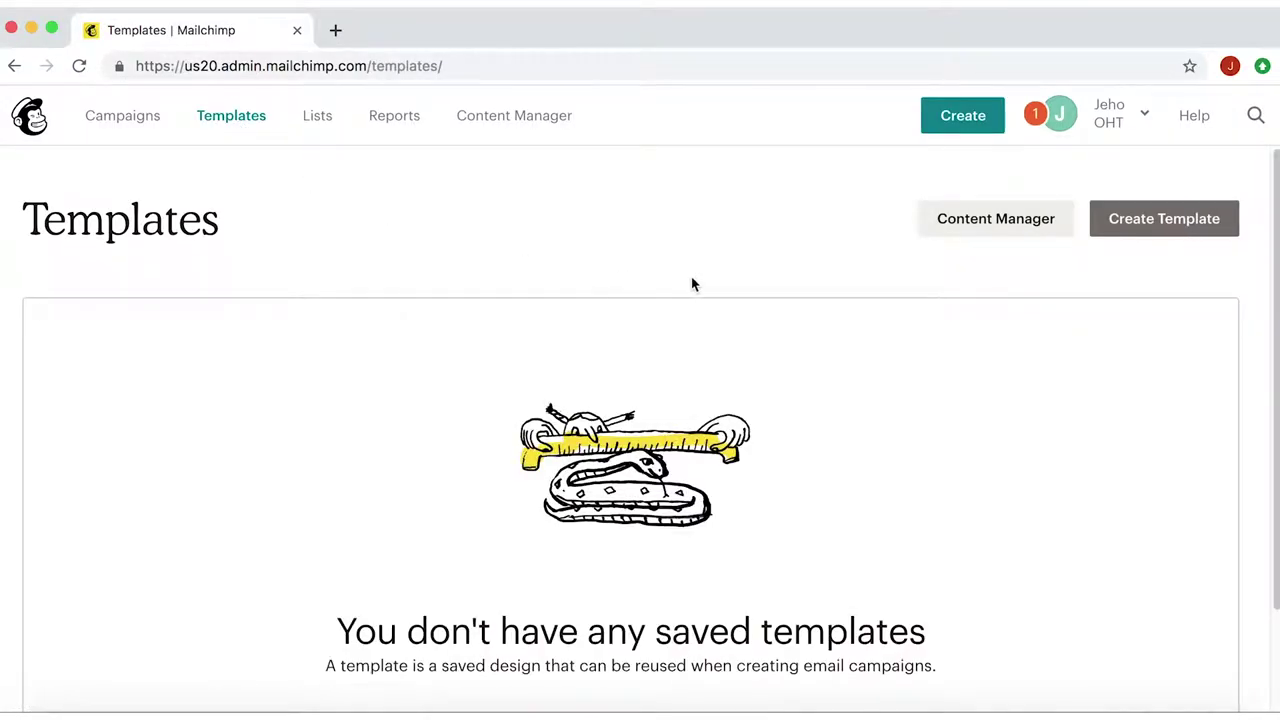
{"action": "left_click", "coordinate": [1176, 232]}
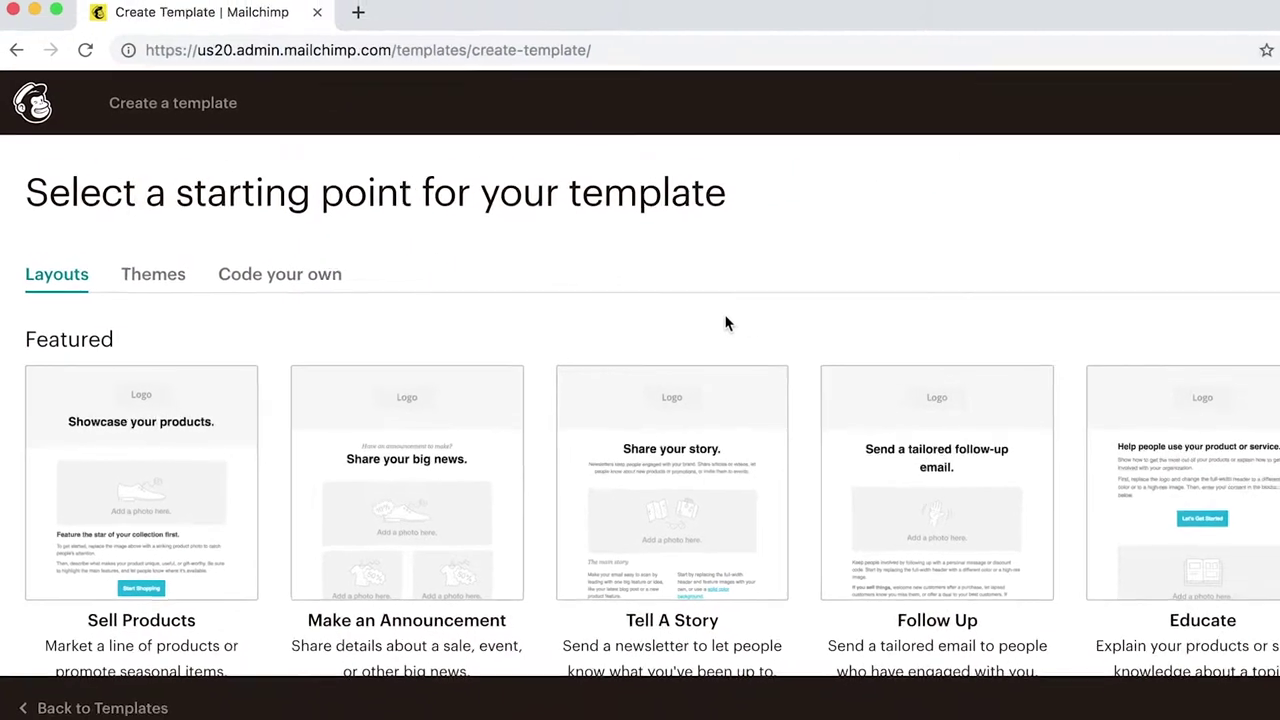
- On the Layouts starting points, scroll down to the Basic row and select the 1 Column layout
{"action": "left_click", "coordinate": [83, 274]}
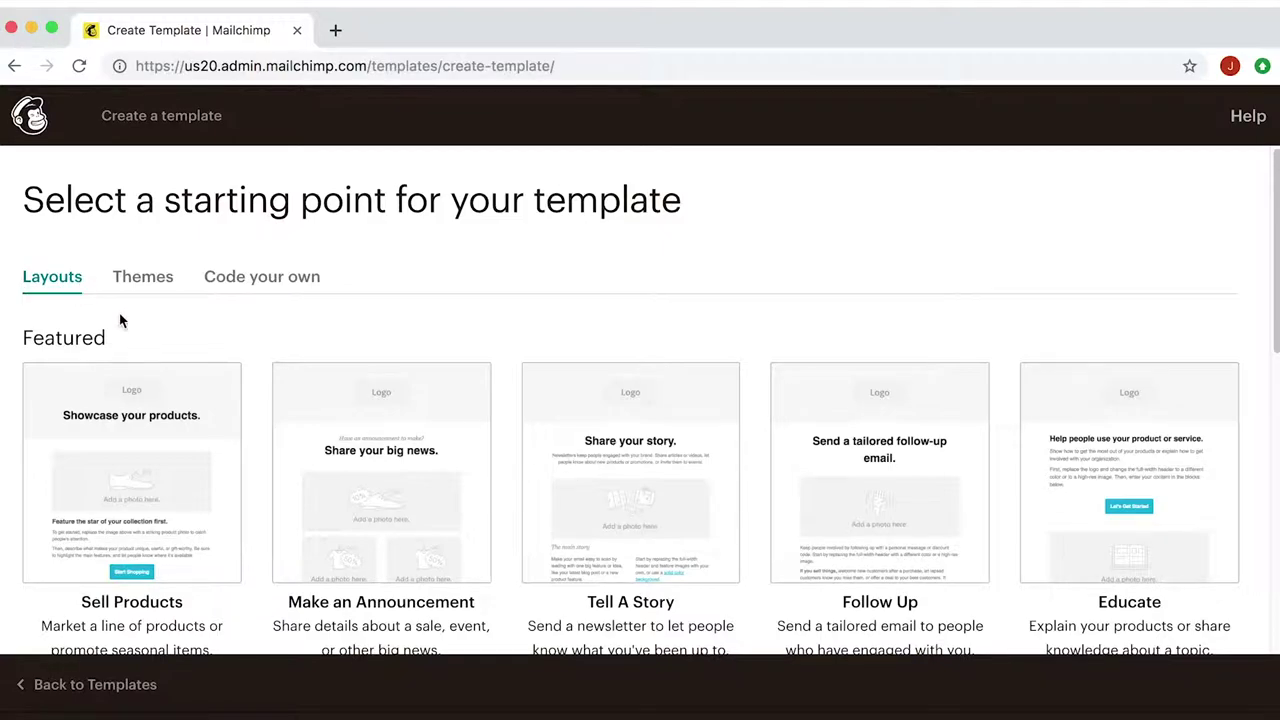
{"action": "scroll", "coordinate": [120, 320], "scroll_direction": "down", "scroll_amount": 3}
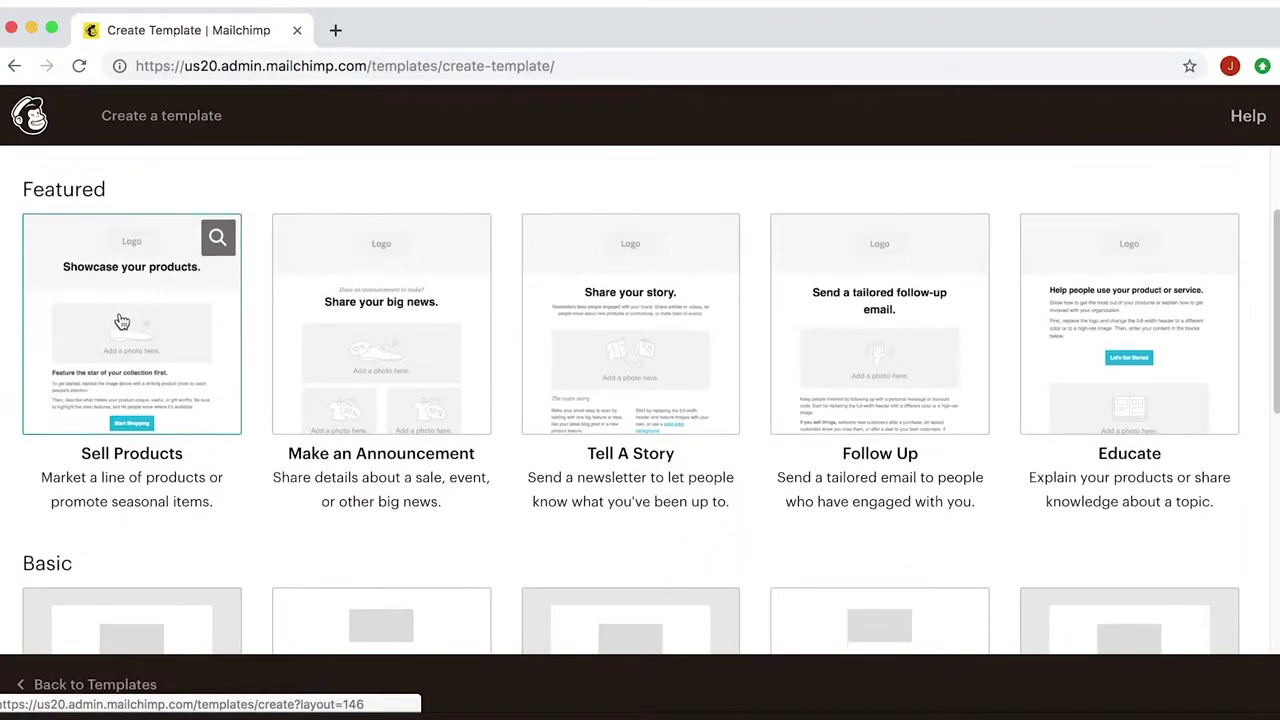
{"action": "scroll", "coordinate": [120, 321], "scroll_direction": "down", "scroll_amount": 1}
{"action": "scroll", "coordinate": [120, 320], "scroll_direction": "down", "scroll_amount": 2}
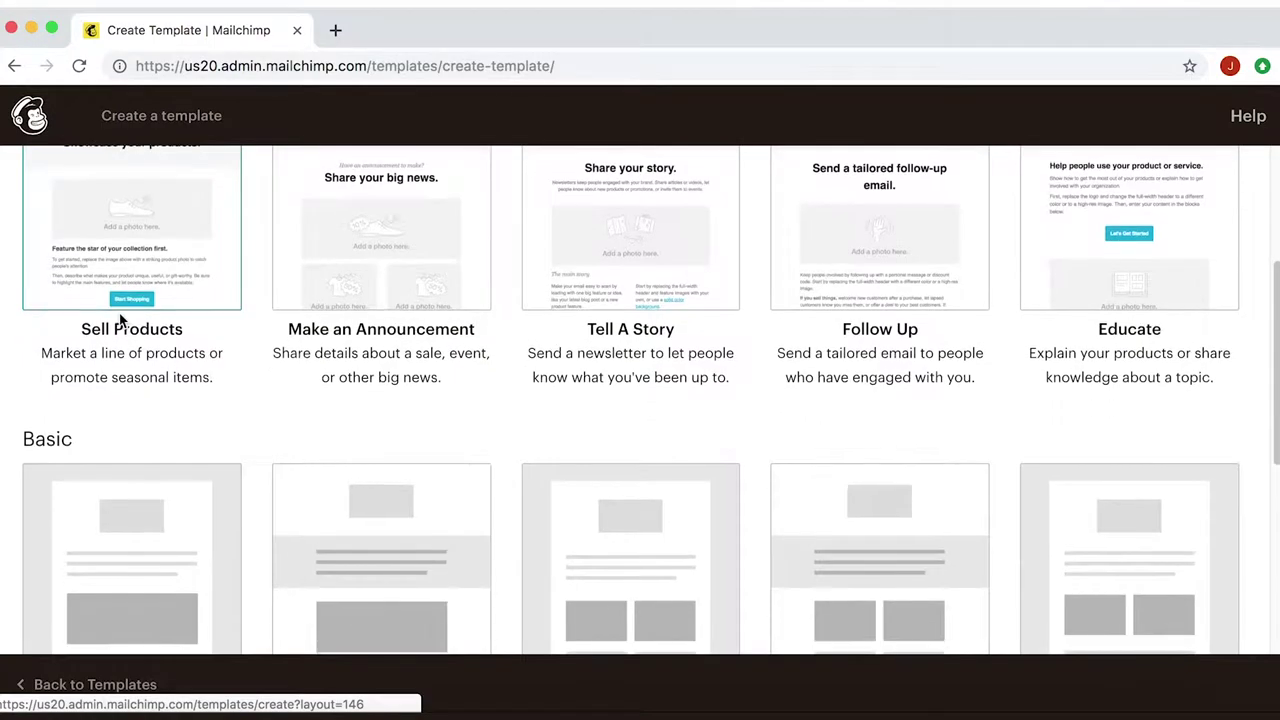
{"action": "scroll", "coordinate": [120, 320], "scroll_direction": "down", "scroll_amount": 1}
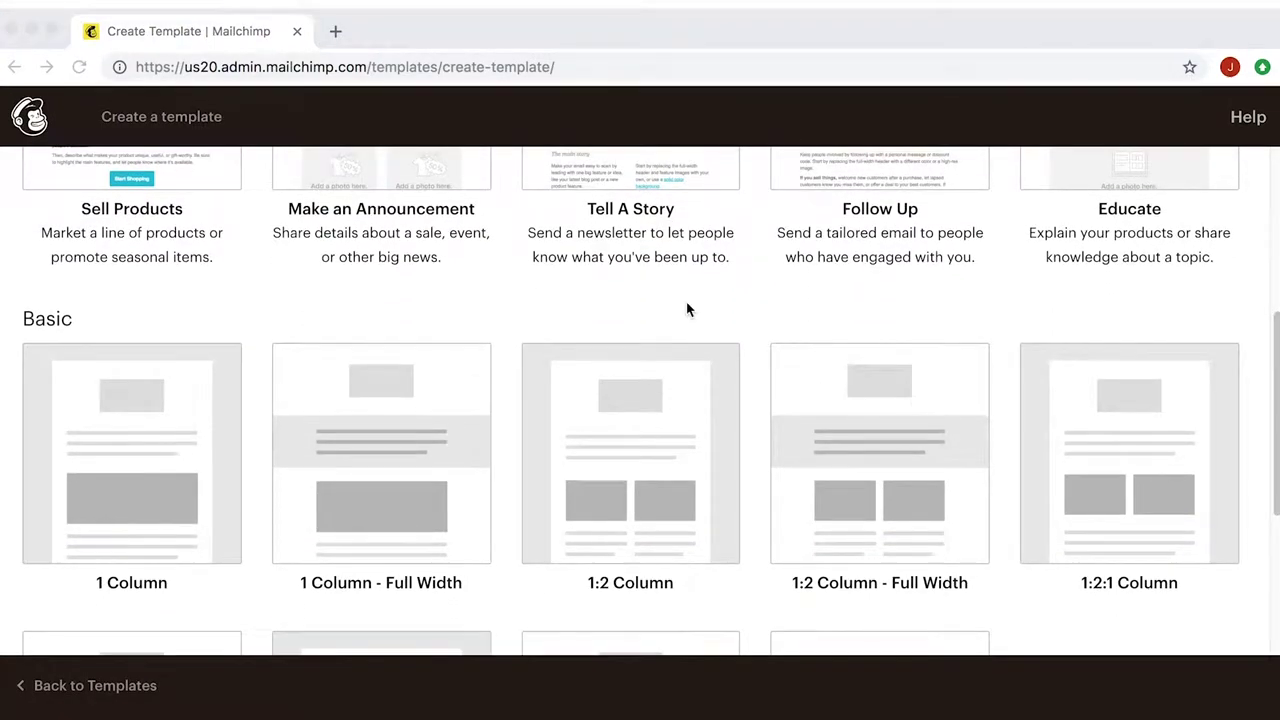
{"action": "left_click", "coordinate": [120, 463]}
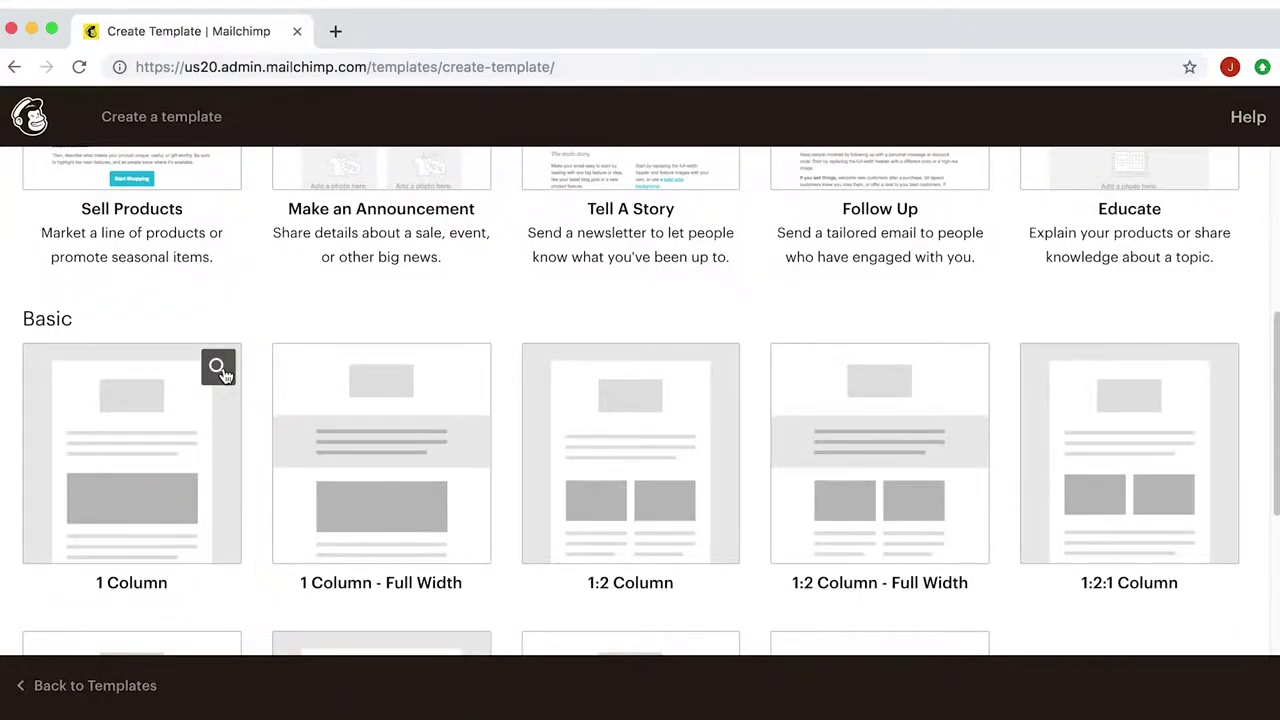
{"action": "left_click", "coordinate": [218, 368]}
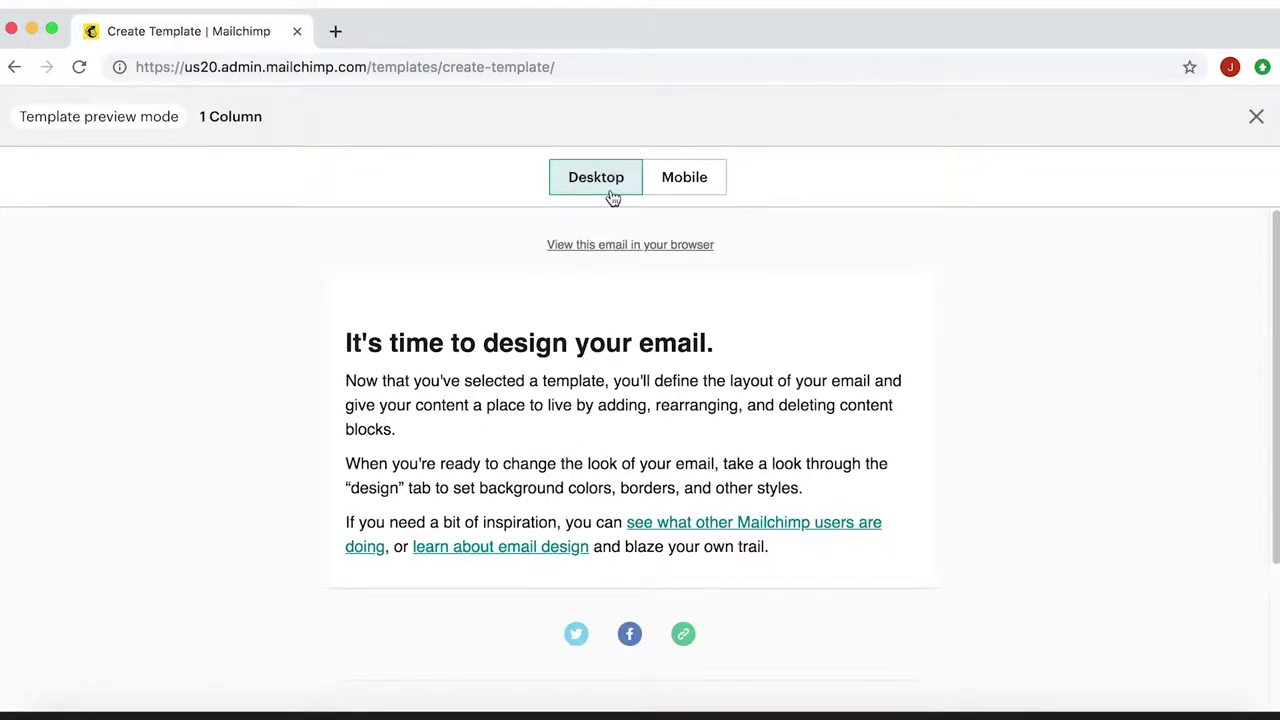
{"action": "left_click", "coordinate": [683, 195]}
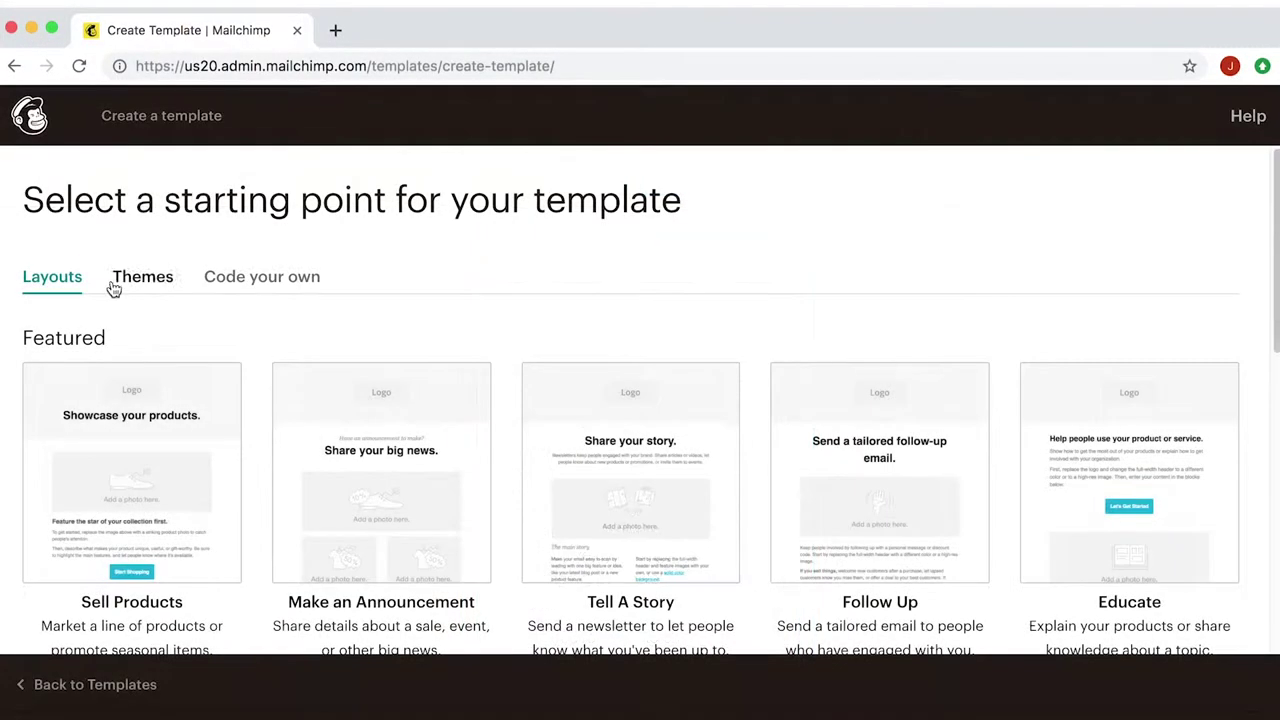
{"action": "left_click", "coordinate": [62, 277]}
{"action": "scroll", "coordinate": [119, 315], "scroll_direction": "down", "scroll_amount": 3}
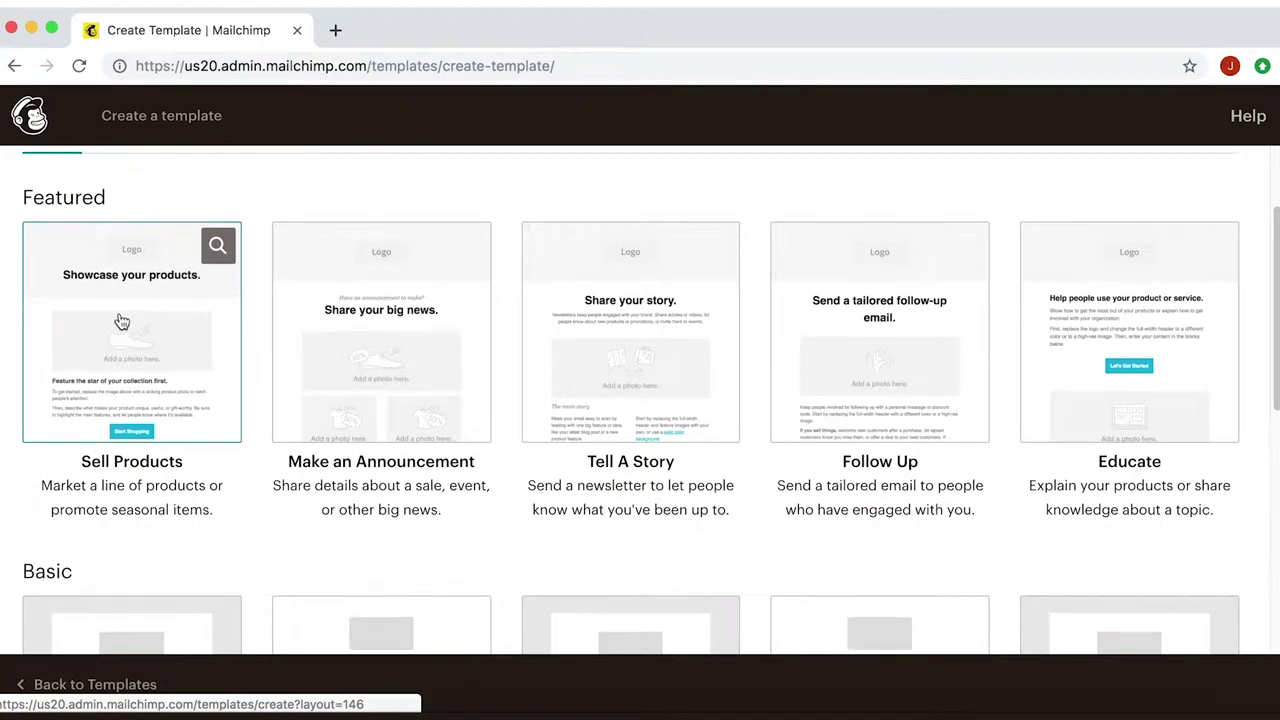
{"action": "scroll", "coordinate": [121, 321], "scroll_direction": "down", "scroll_amount": 2}
{"action": "scroll", "coordinate": [120, 320], "scroll_direction": "down", "scroll_amount": 1}
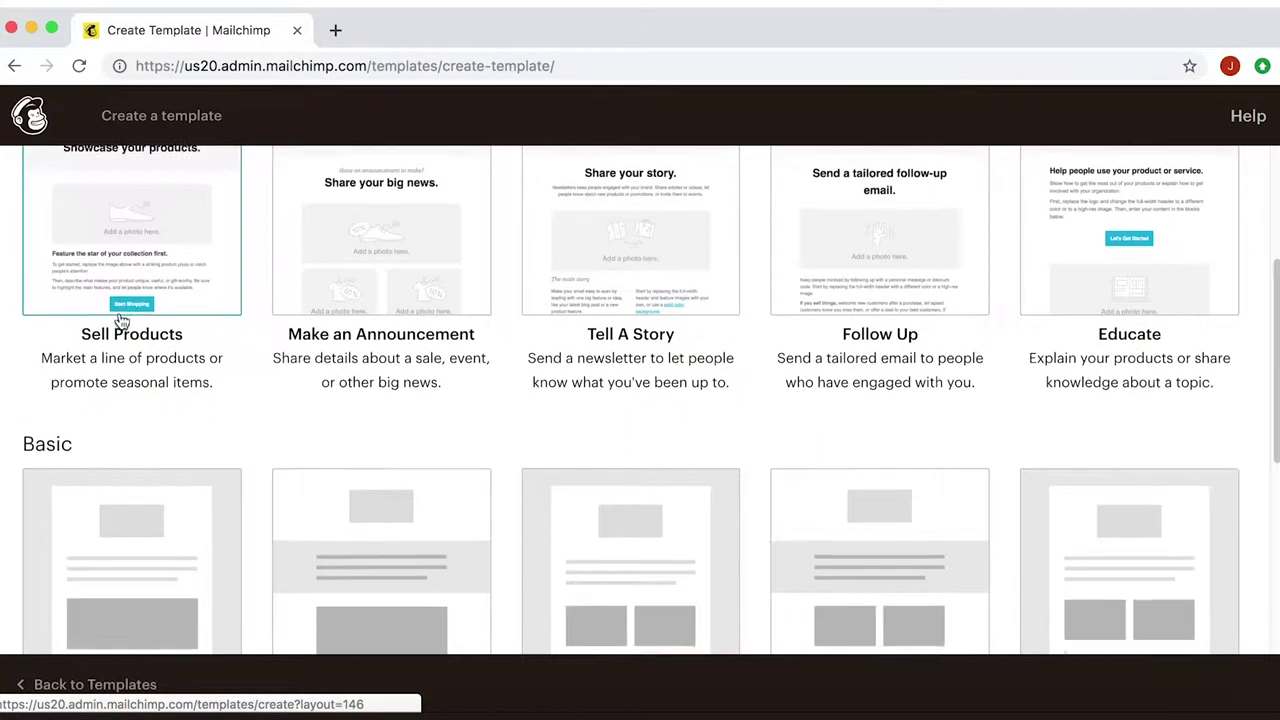
{"action": "scroll", "coordinate": [120, 320], "scroll_direction": "down", "scroll_amount": 2}
{"action": "left_click", "coordinate": [123, 457]}
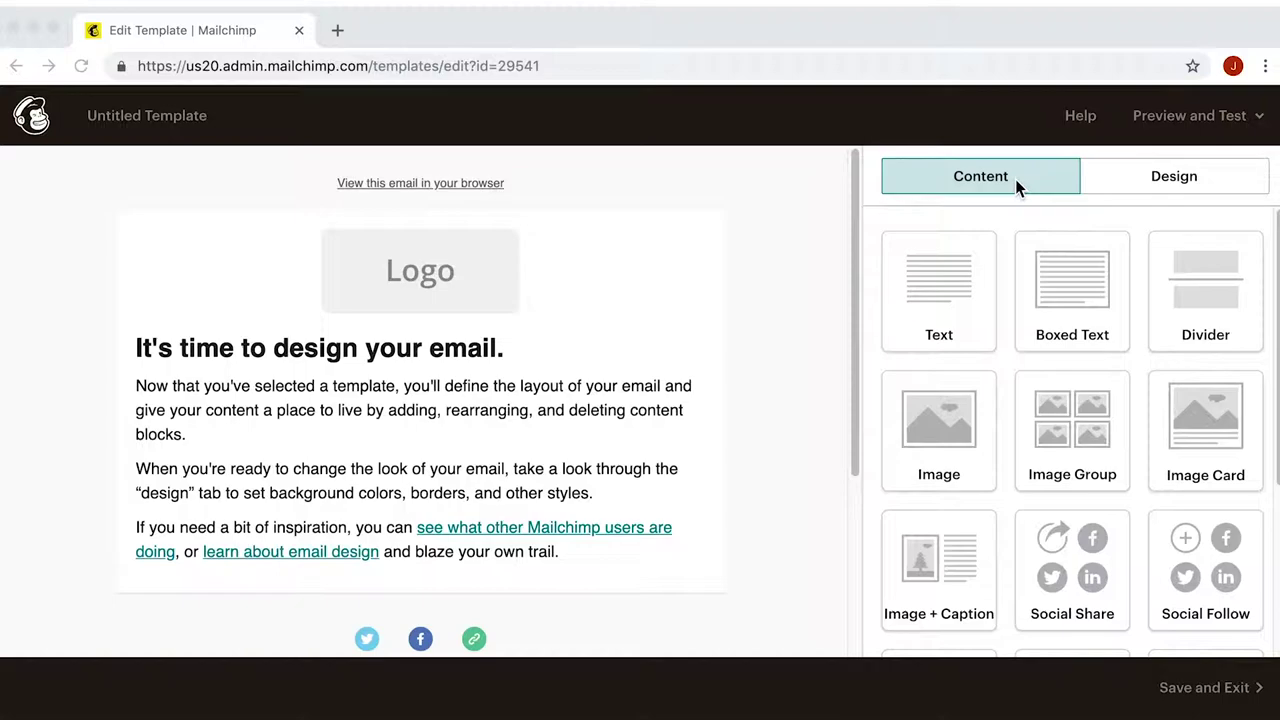
- Build on the 1 Column layout and add a Social Follow block above the footer
{"action": "left_click", "coordinate": [1015, 179]}
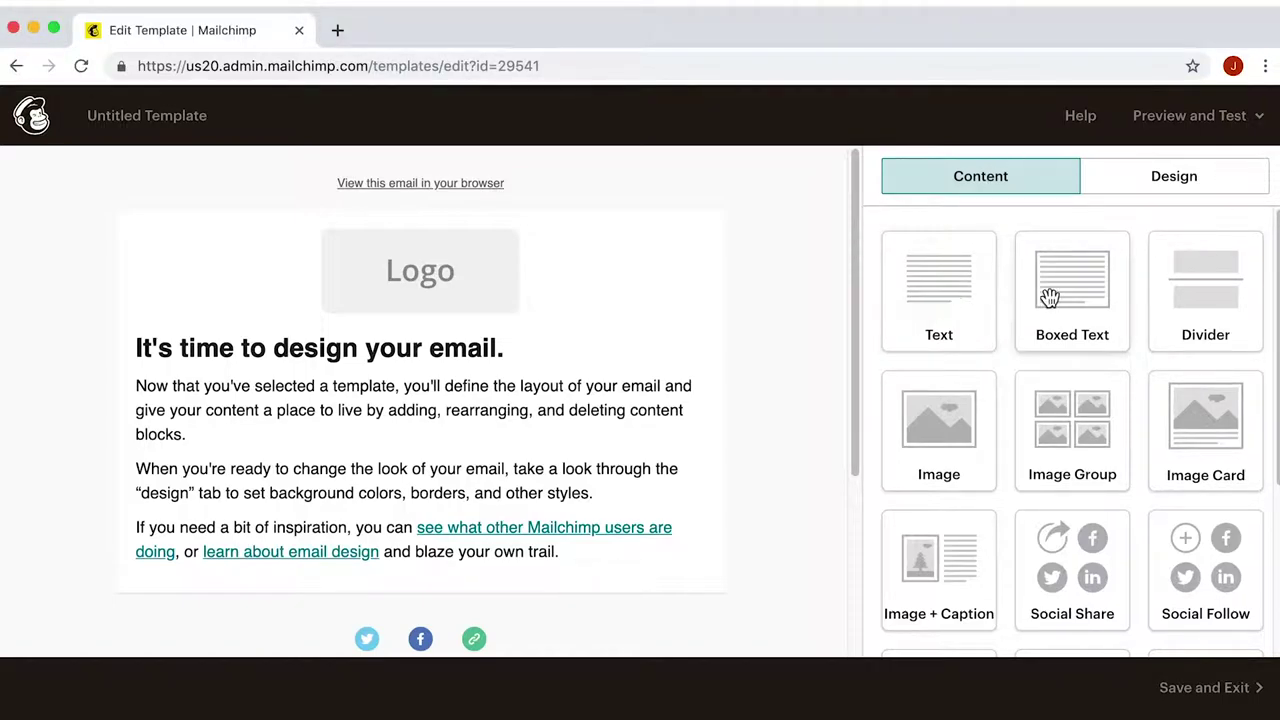
{"action": "left_click_drag", "start_coordinate": [1128, 605], "coordinate": [687, 587]}
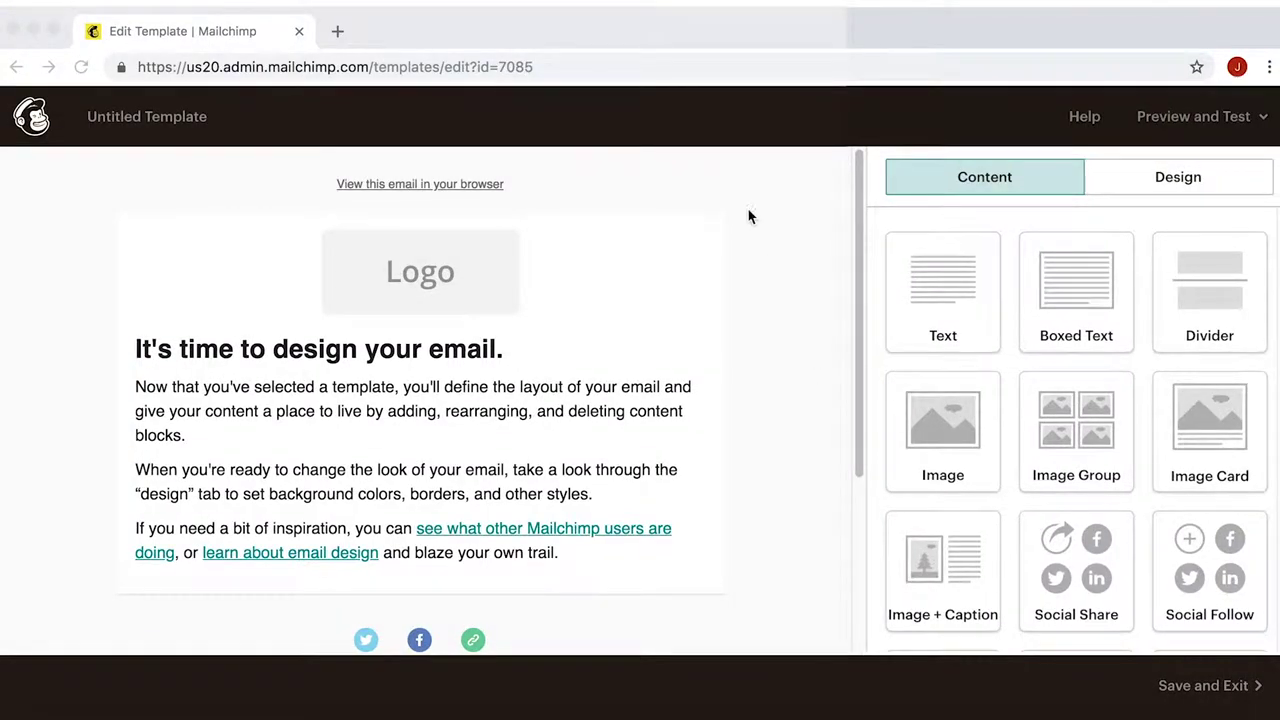
{"action": "mouse_move", "coordinate": [549, 284]}
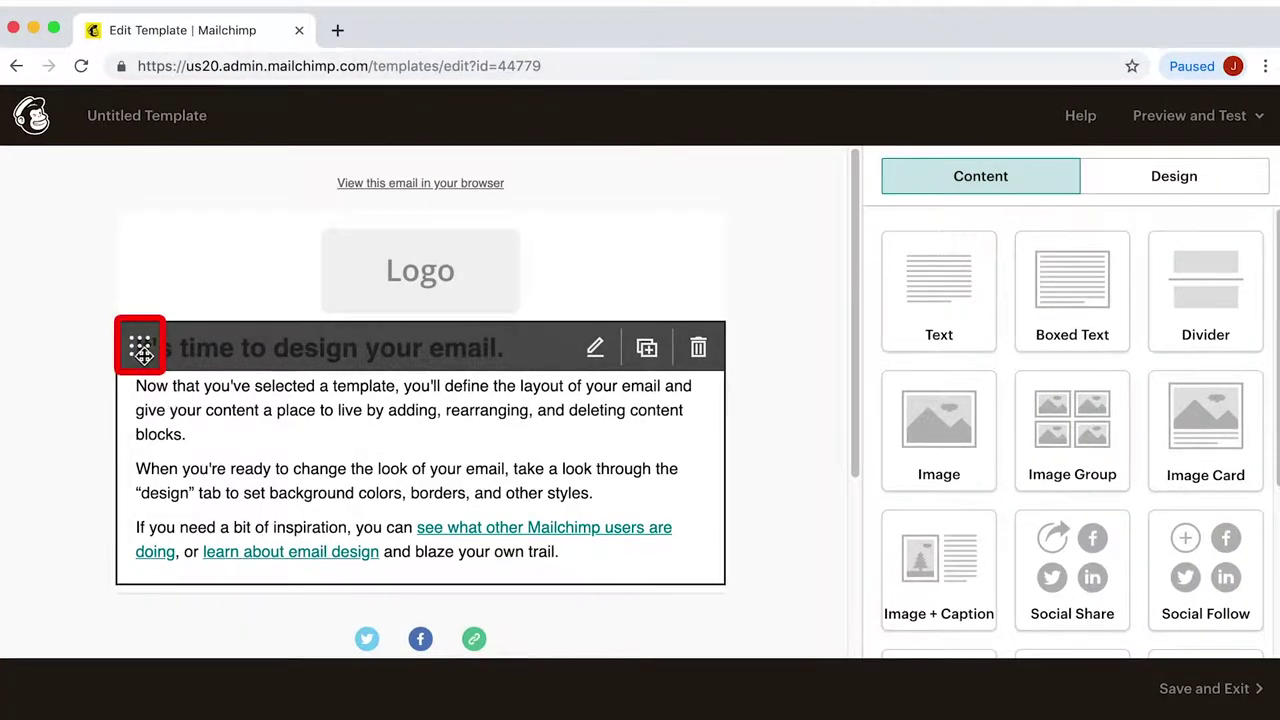
{"action": "left_click_drag", "start_coordinate": [140, 347], "coordinate": [166, 563]}
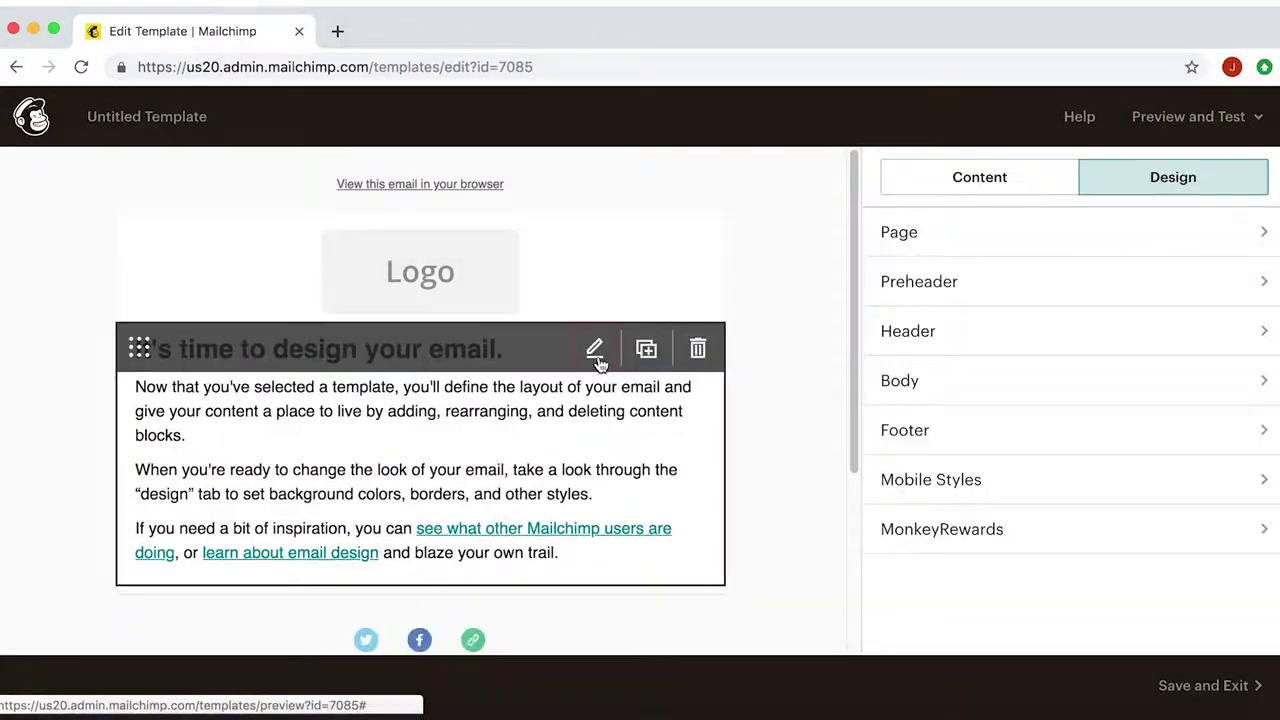
{"action": "left_click", "coordinate": [595, 349]}
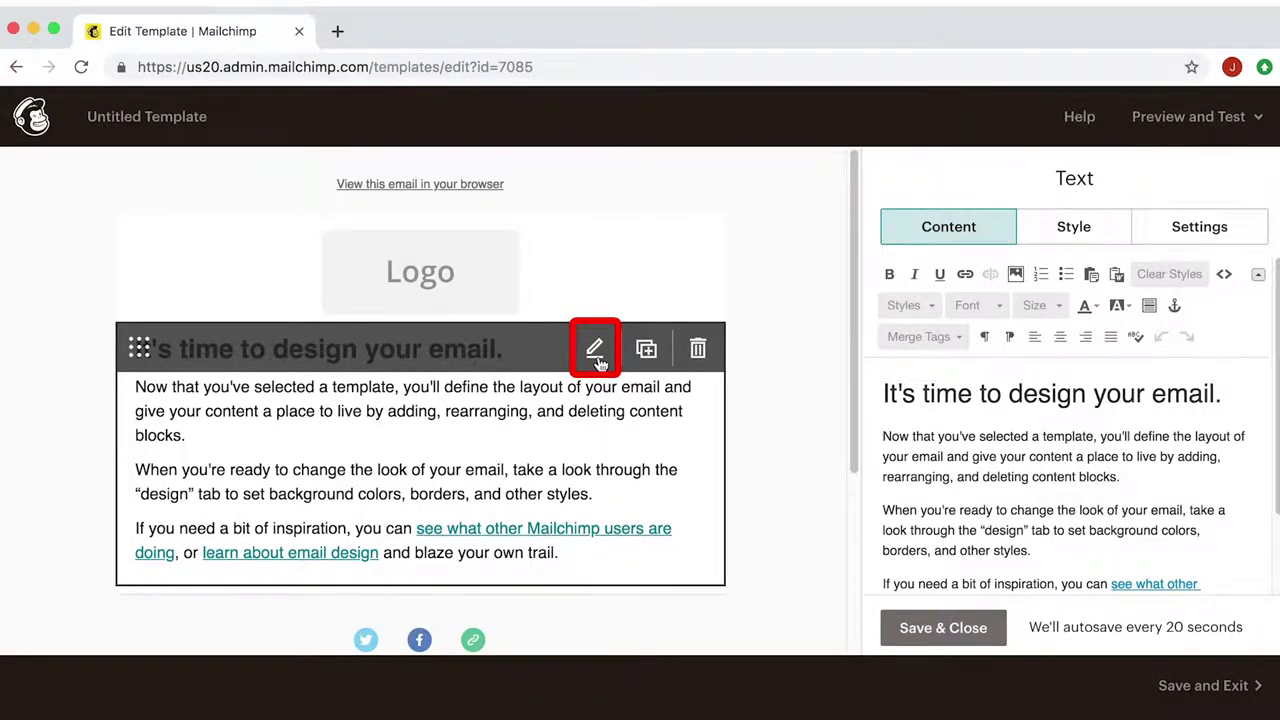
{"action": "left_click", "coordinate": [647, 350]}
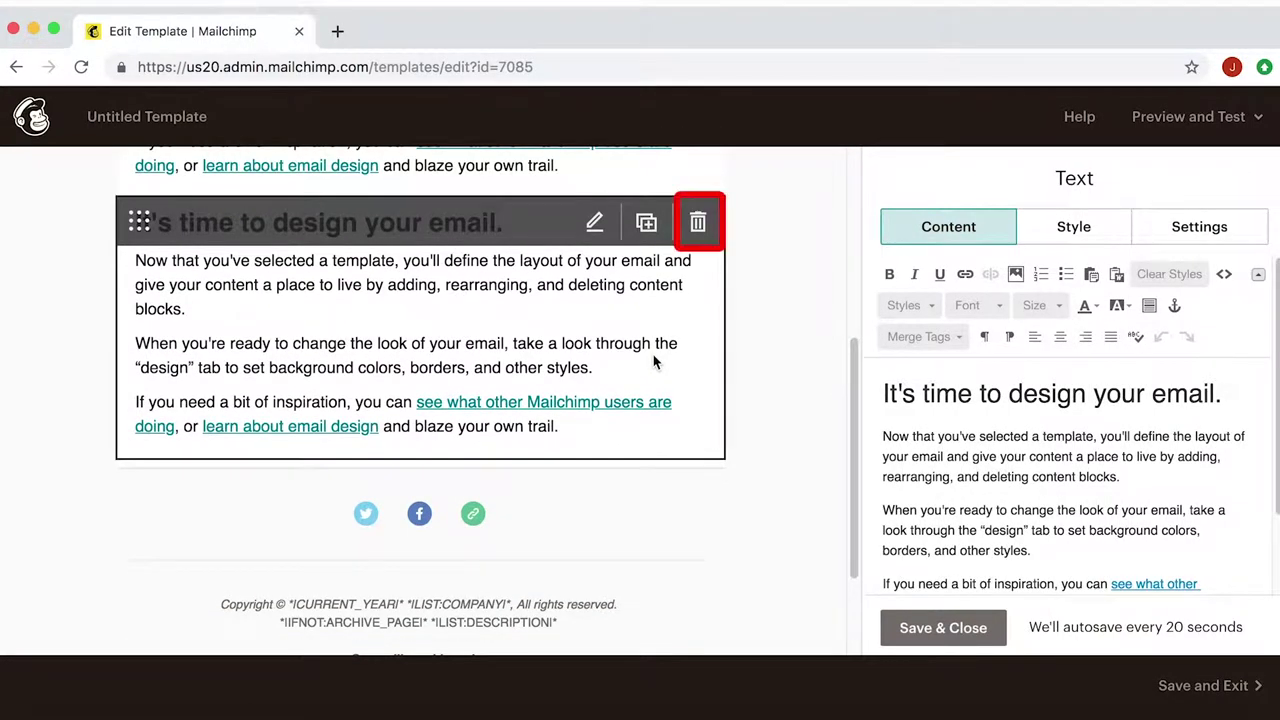
{"action": "left_click", "coordinate": [699, 223]}
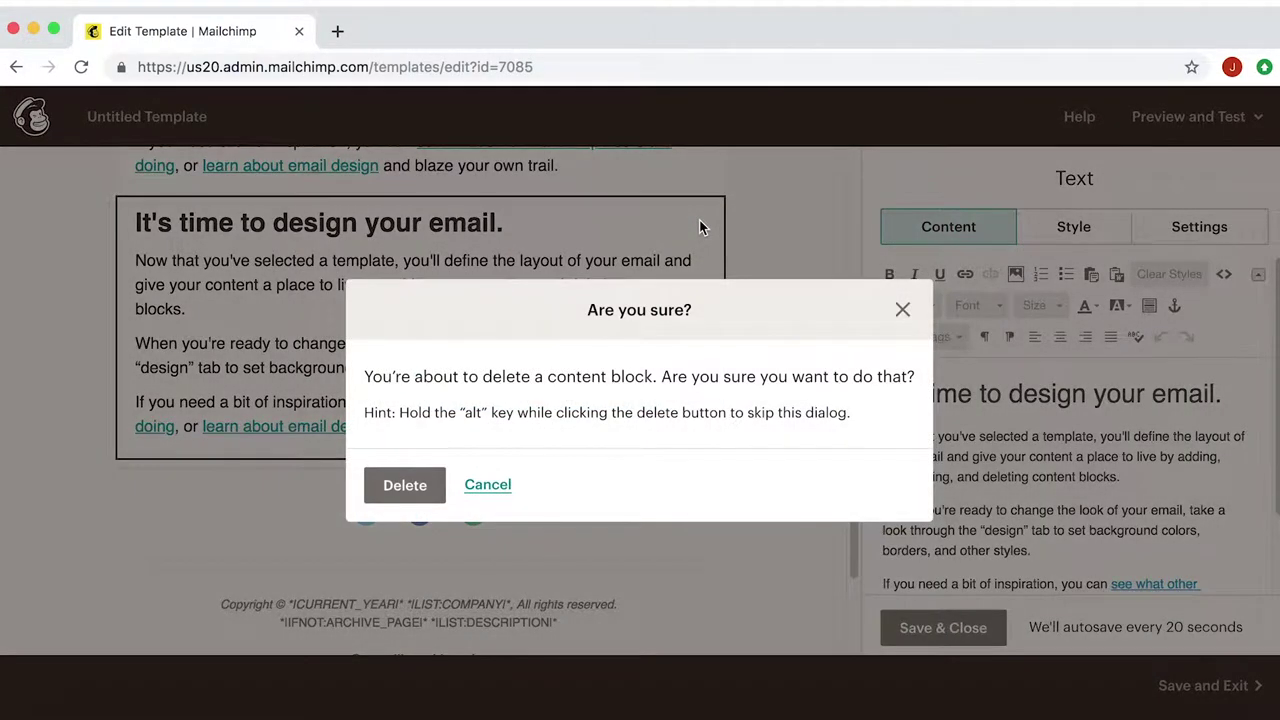
{"action": "left_click", "coordinate": [405, 486]}
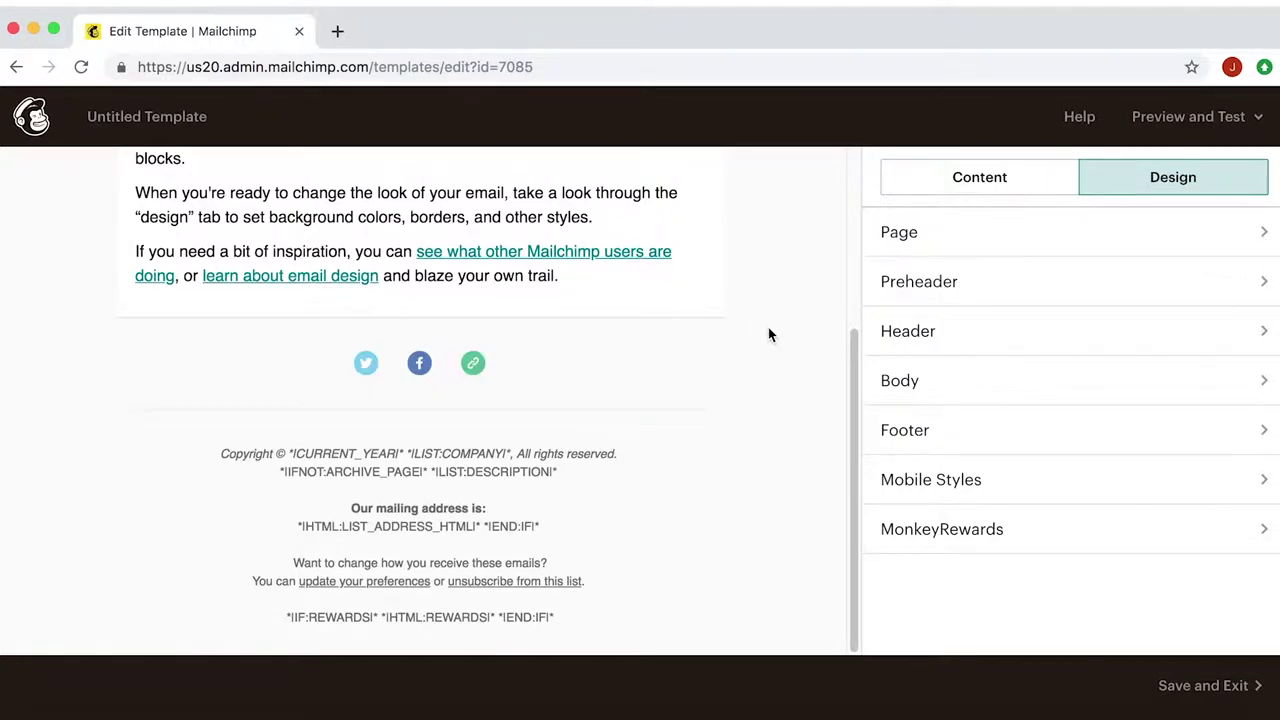
{"action": "scroll", "coordinate": [768, 335], "scroll_direction": "up", "scroll_amount": 5}
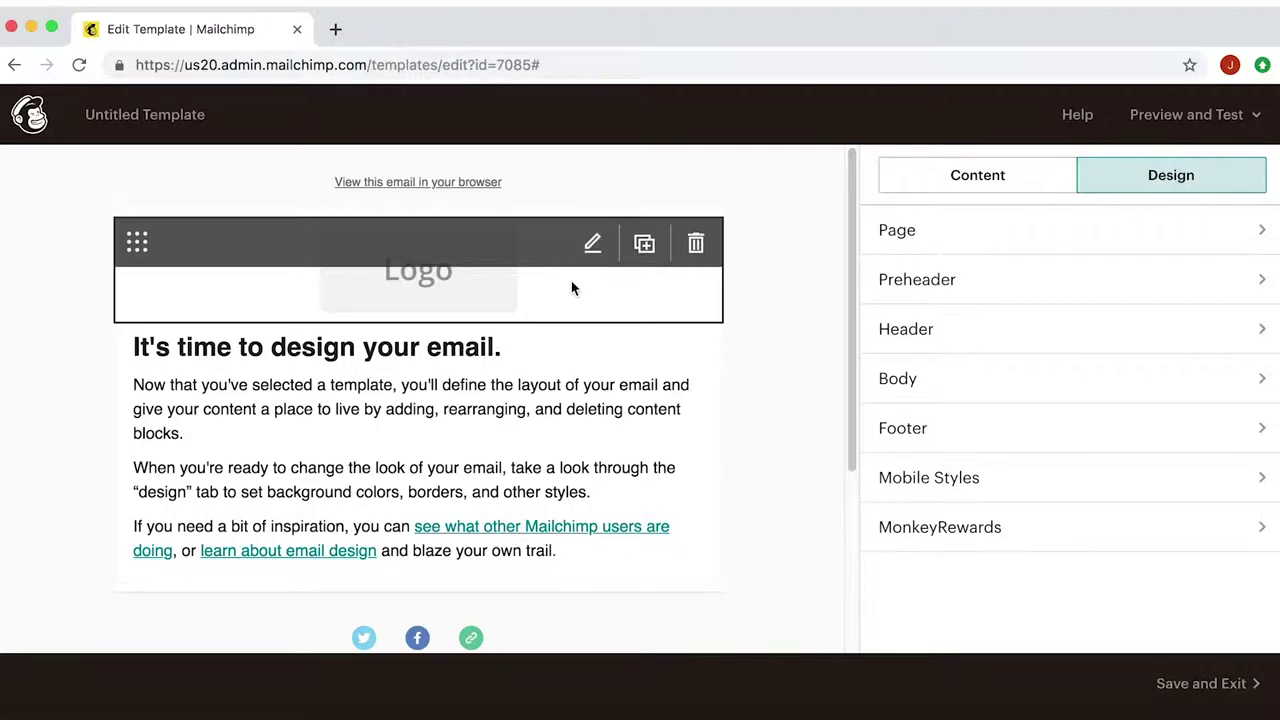
- Open the Logo block's image settings and choose Replace on the default logo
{"action": "left_click", "coordinate": [592, 246]}
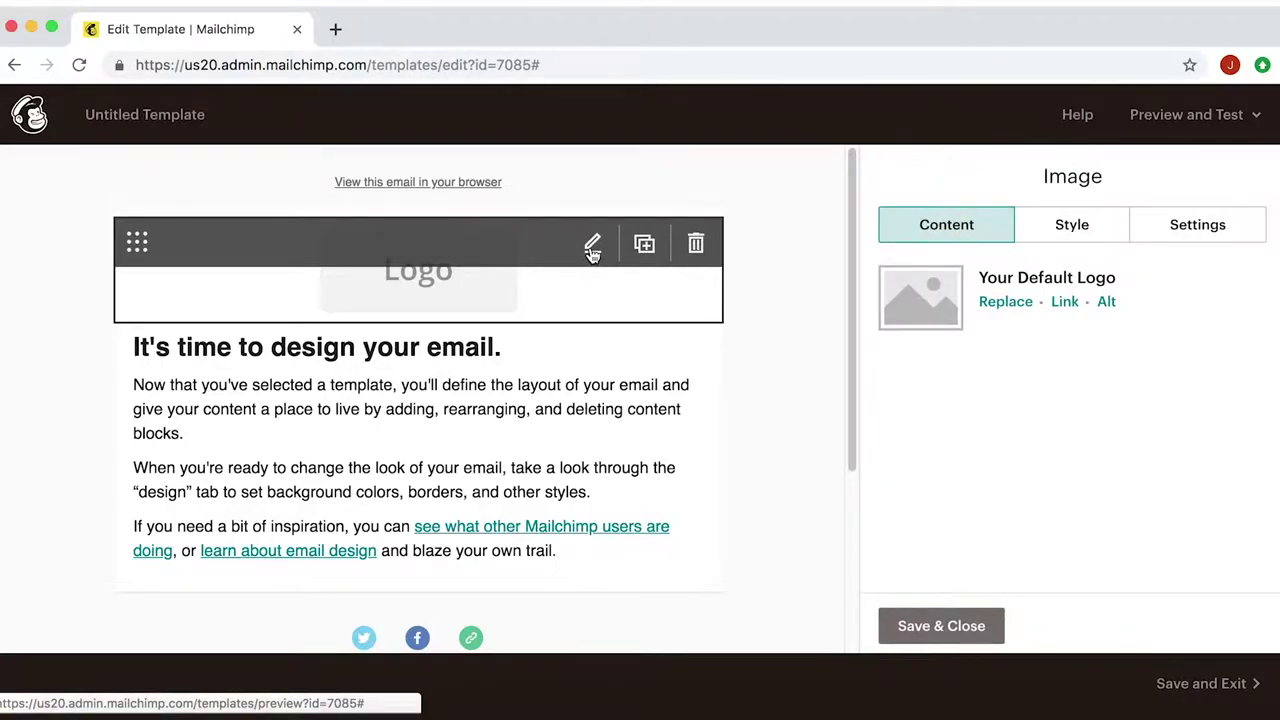
{"action": "left_click", "coordinate": [958, 232]}
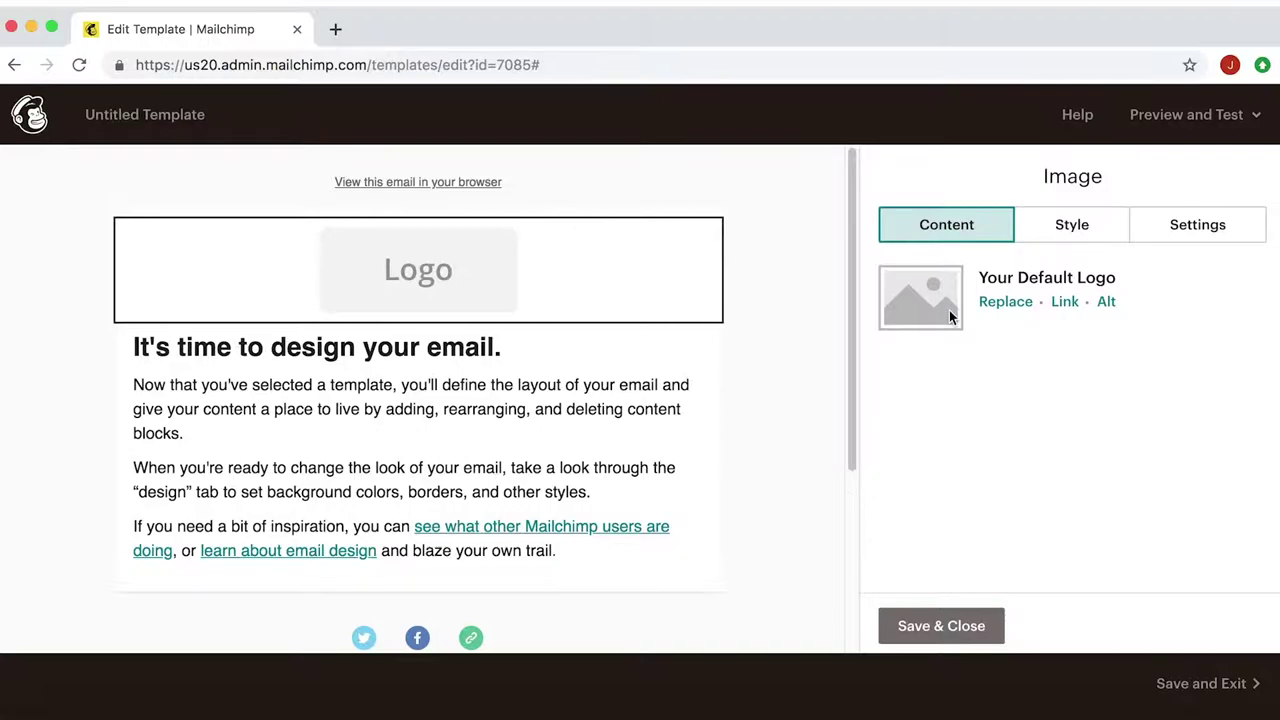
{"action": "left_click", "coordinate": [1005, 302]}
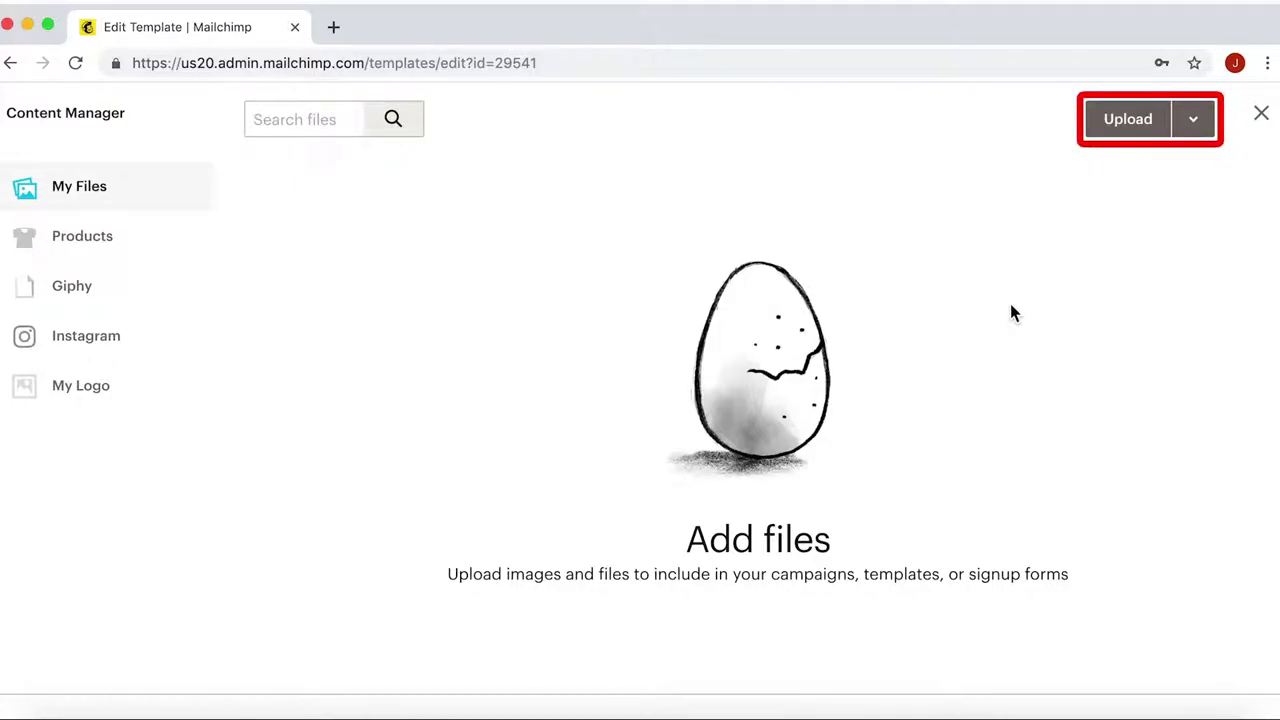
- Upload burntolearn_logoRED.png as the template's logo and return to the email
{"action": "left_click", "coordinate": [1148, 133]}
{"action": "double_click", "coordinate": [557, 252]}
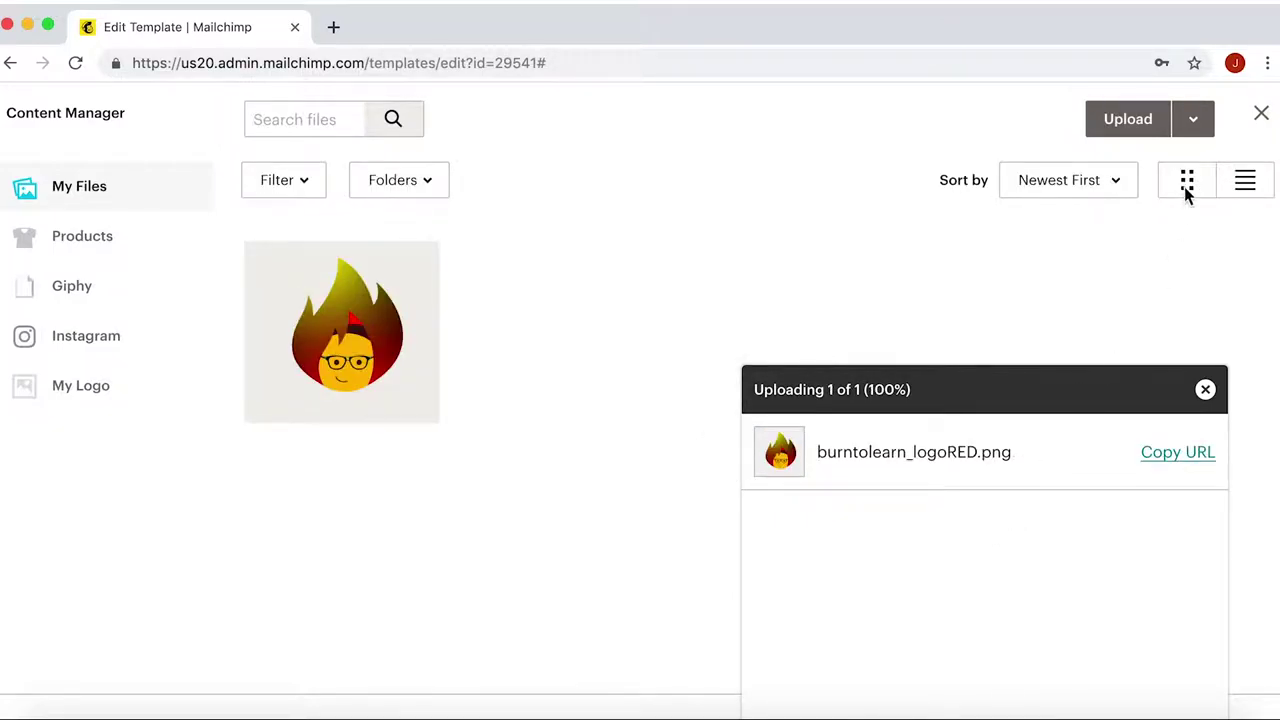
{"action": "left_click", "coordinate": [1261, 118]}
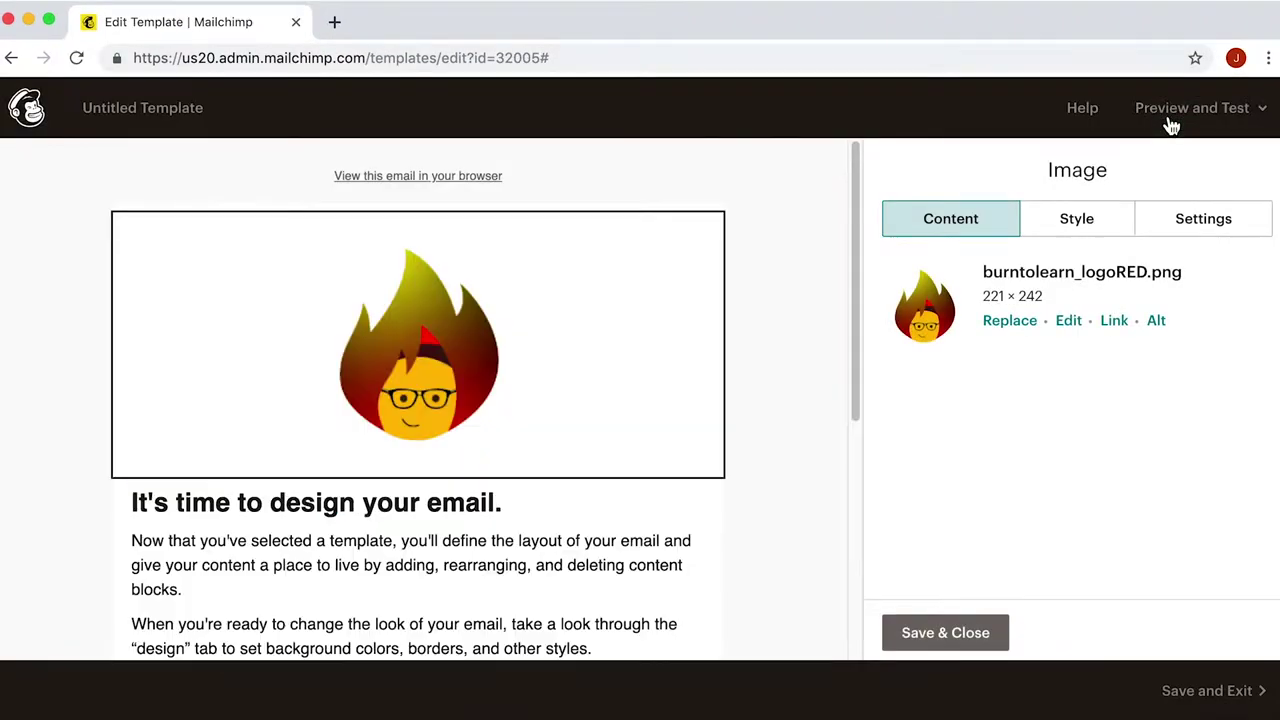
{"action": "scroll", "coordinate": [808, 427], "scroll_direction": "down", "scroll_amount": 1}
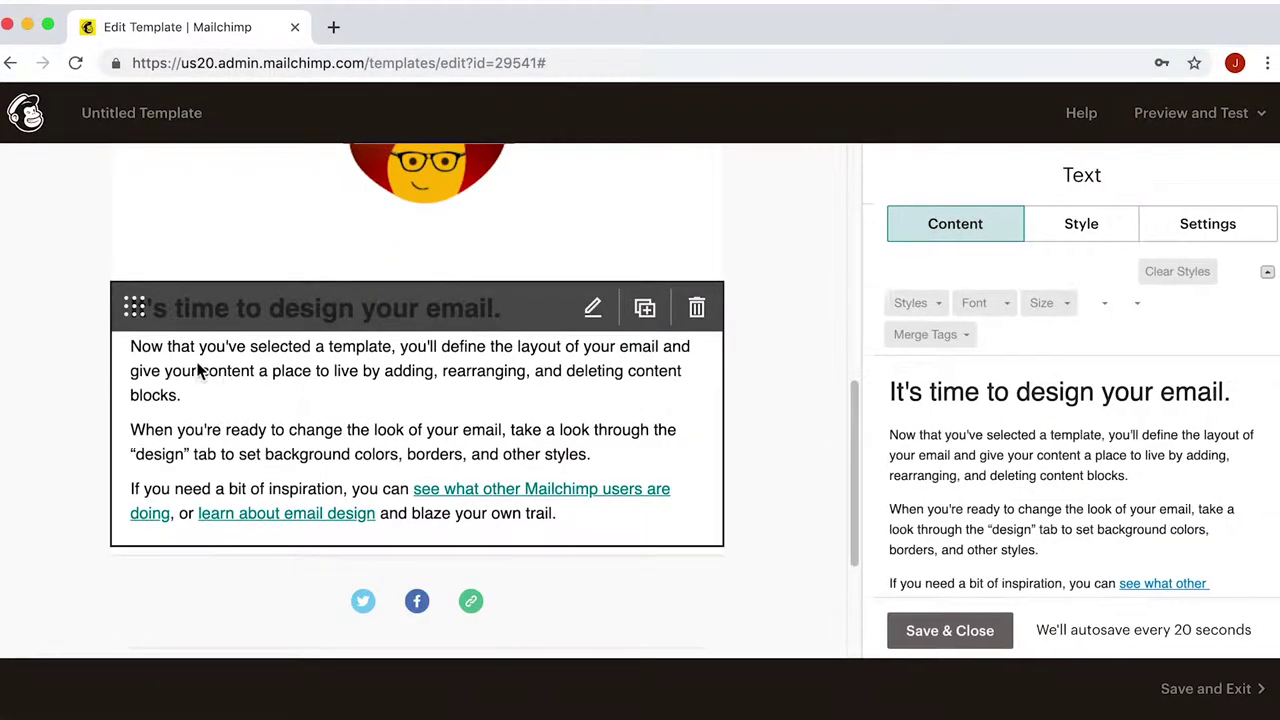
- Retitle the text block 'Burn to Learn' and replace its body with the pasted Burn To Learn paragraph
{"action": "key", "text": "BackSpace"}
{"action": "key", "text": "BackSpace"}
{"action": "key", "text": "BackSpace"}
{"action": "key", "text": "BackSpace"}
{"action": "key", "text": "BackSpace"}
{"action": "key", "text": "BackSpace"}
{"action": "key", "text": "BackSpace"}
{"action": "key", "text": "BackSpace"}
{"action": "key", "text": "BackSpace"}
{"action": "key", "text": "BackSpace"}
{"action": "key", "text": "BackSpace"}
{"action": "key", "text": "BackSpace"}
{"action": "key", "text": "BackSpace"}
{"action": "key", "text": "BackSpace"}
{"action": "key", "text": "BackSpace"}
{"action": "key", "text": "BackSpace"}
{"action": "key", "text": "BackSpace"}
{"action": "key", "text": "BackSpace"}
{"action": "key", "text": "BackSpace"}
{"action": "key", "text": "BackSpace"}
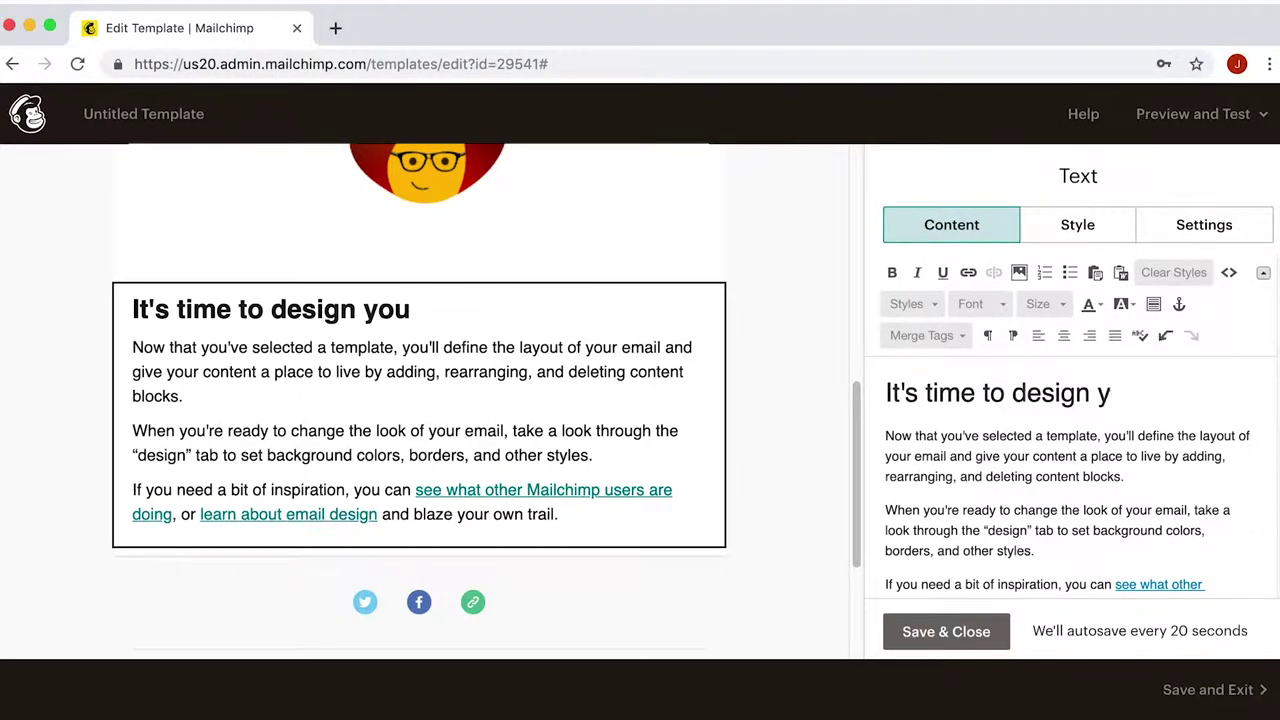
{"action": "type", "text": "Burn to la"}
{"action": "key", "text": "BackSpace"}
{"action": "key", "text": "BackSpace"}
{"action": "type", "text": "Learn"}
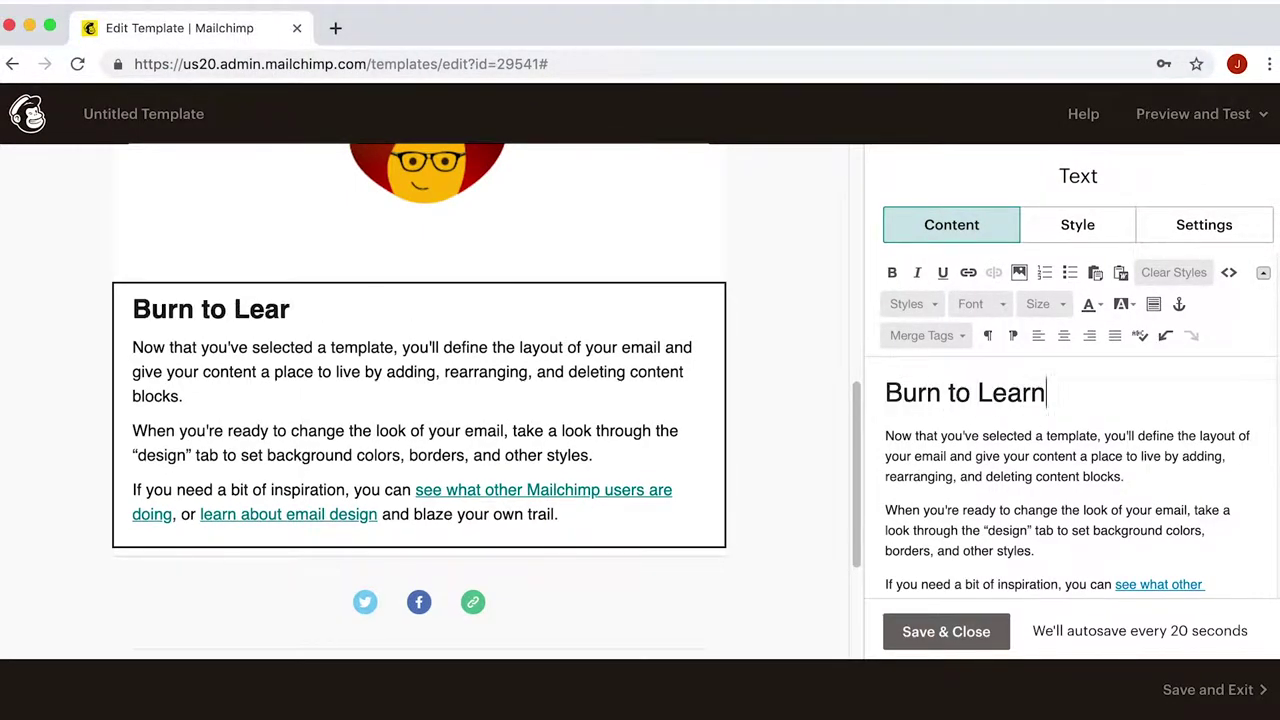
{"action": "scroll", "coordinate": [1115, 555], "scroll_direction": "down", "scroll_amount": 3}
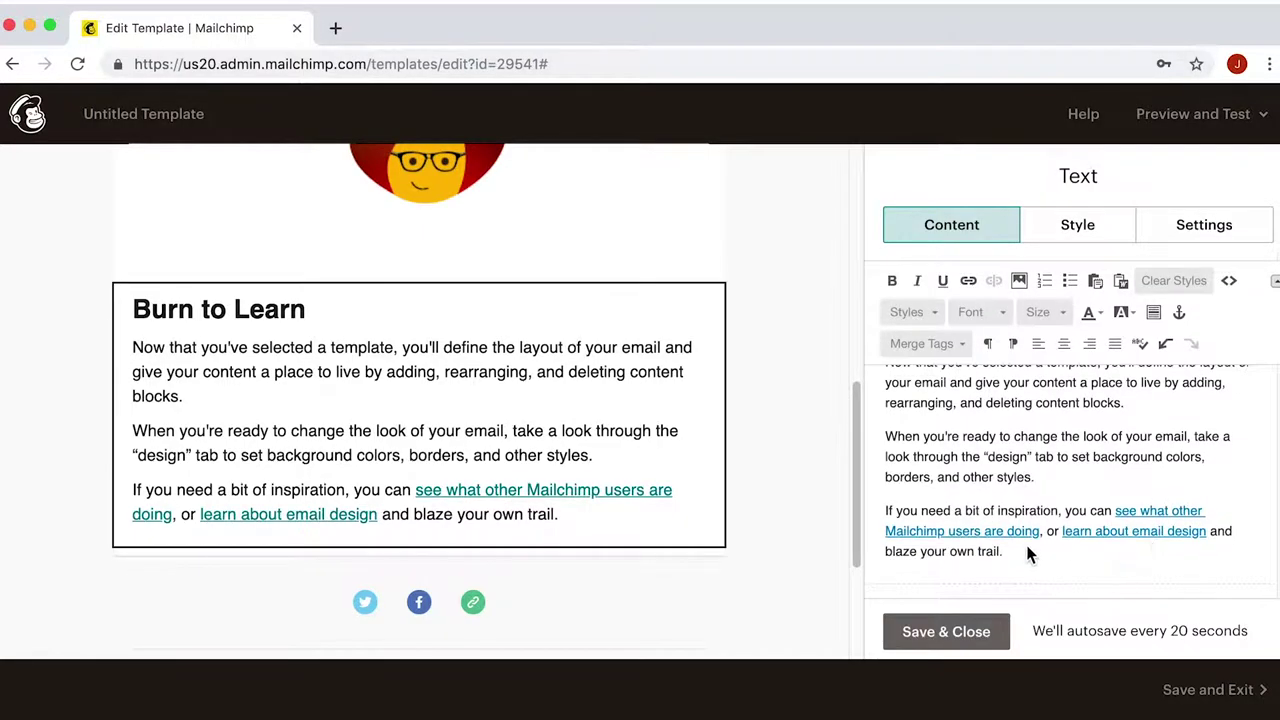
{"action": "mouse_move", "coordinate": [1027, 551]}
{"action": "left_mouse_down"}
{"action": "mouse_move", "coordinate": [871, 371]}
{"action": "mouse_move", "coordinate": [866, 340]}
{"action": "mouse_move", "coordinate": [940, 440]}
{"action": "left_mouse_up"}
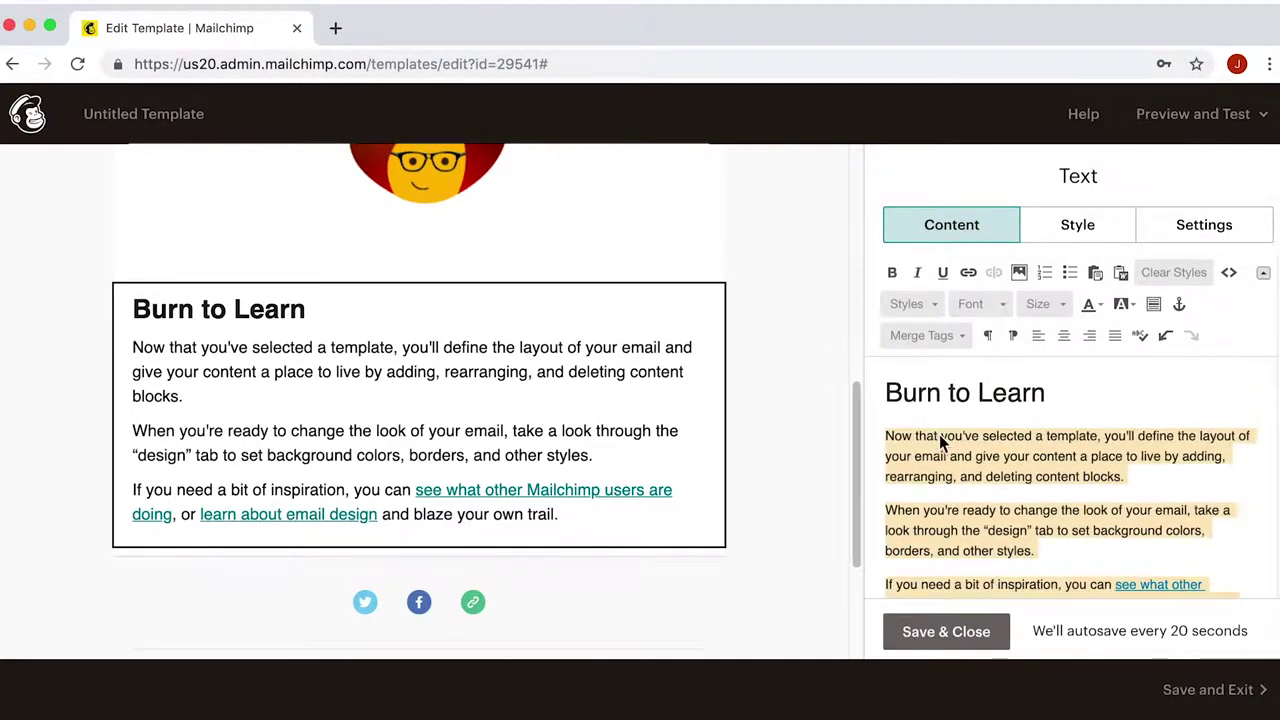
{"action": "key", "text": "BackSpace"}
{"action": "key", "text": "BackSpace"}
{"action": "type", "text": "Here at Burn To Learn we know the importance of learning and keeping up with ever changing computer technology. Our aim is to make your learning process as fast and as easy as possible. We do this because we believe that our videos can lead to your success on the job, in business and in creating a more meaningful personal life."}
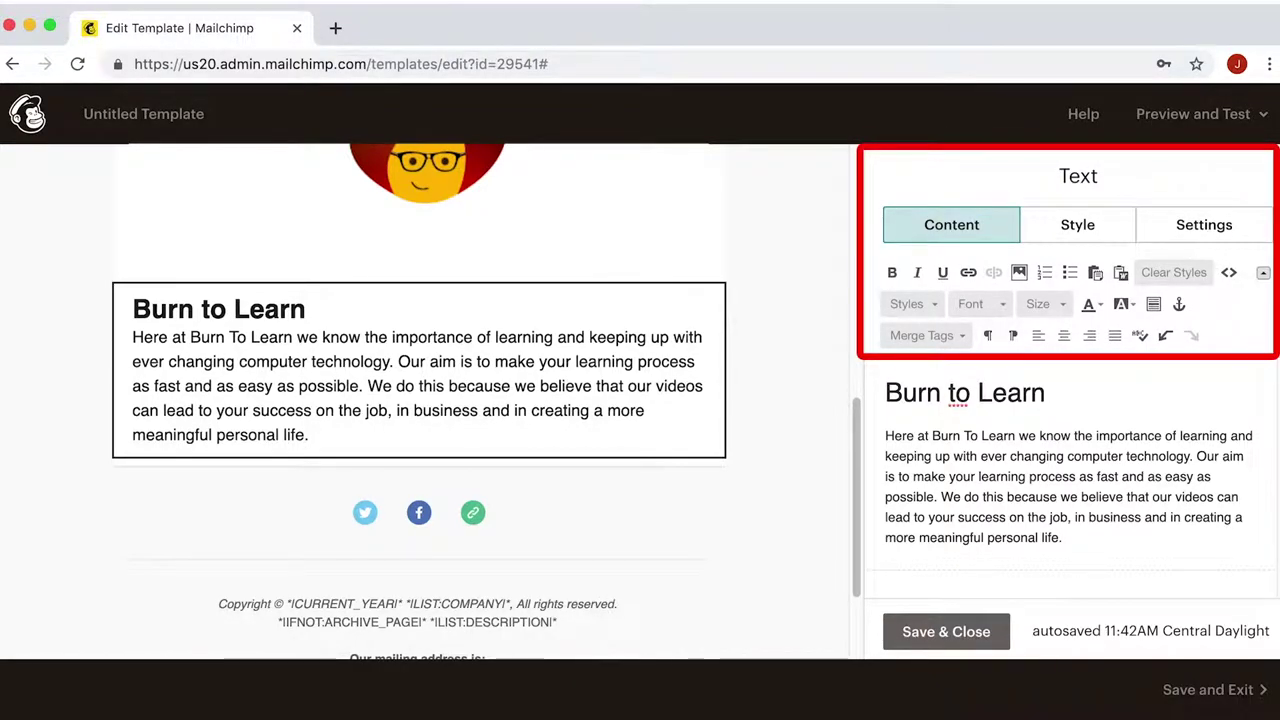
- Format the 'Burn to Learn' heading at size 35 in red
{"action": "mouse_move", "coordinate": [1048, 416]}
{"action": "left_mouse_down"}
{"action": "mouse_move", "coordinate": [983, 386]}
{"action": "mouse_move", "coordinate": [857, 381]}
{"action": "left_mouse_up"}
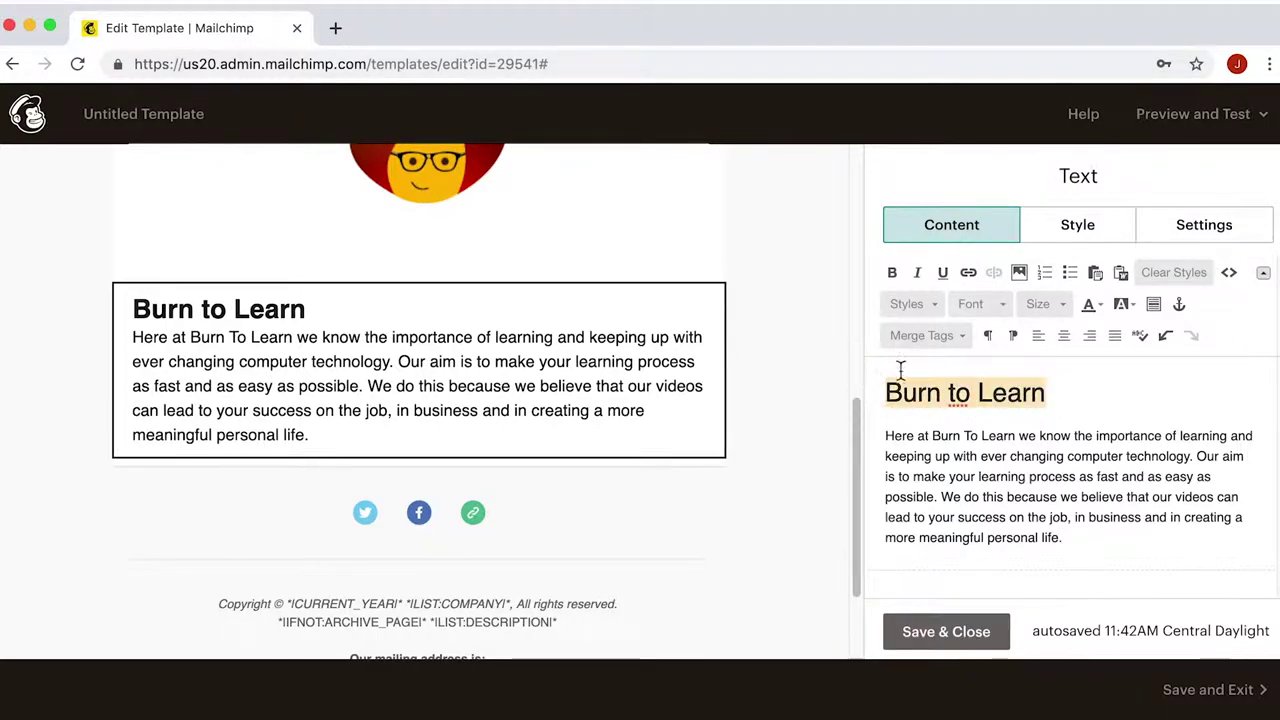
{"action": "left_click", "coordinate": [1045, 304]}
{"action": "scroll", "coordinate": [1097, 431], "scroll_direction": "down", "scroll_amount": 10}
{"action": "left_click", "coordinate": [1085, 445]}
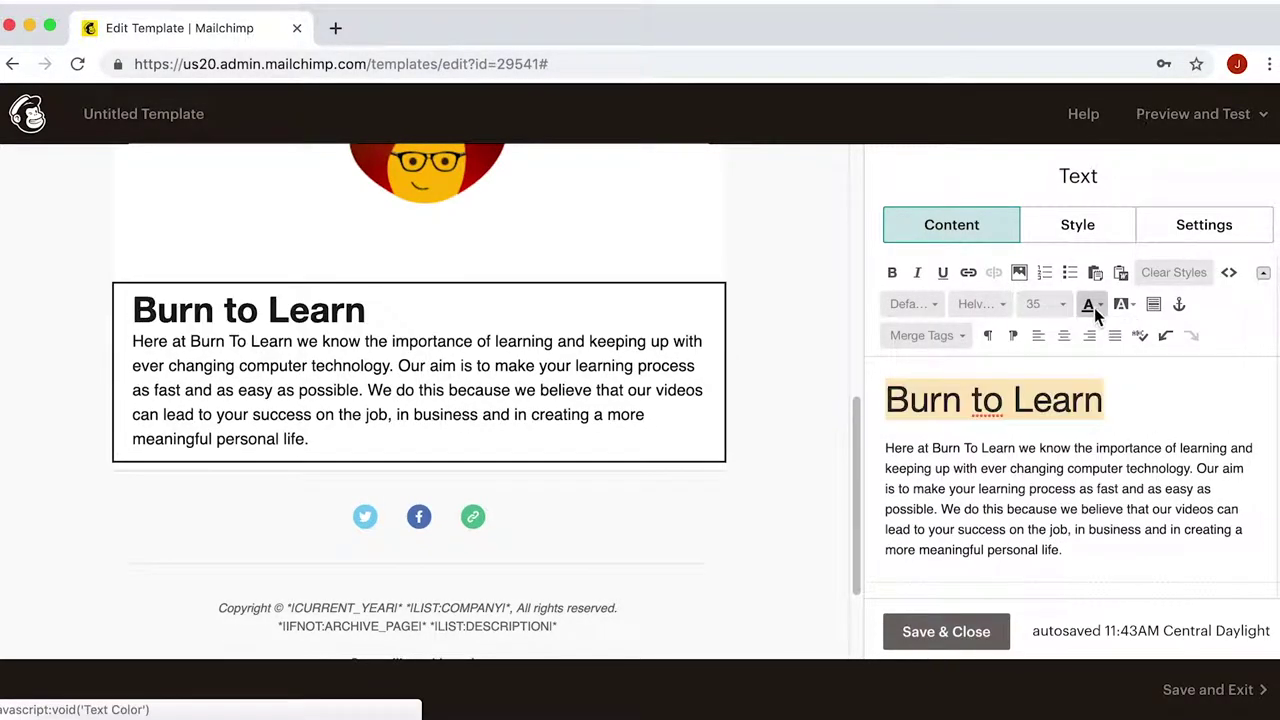
{"action": "left_click", "coordinate": [1094, 307]}
{"action": "left_click", "coordinate": [1092, 386]}
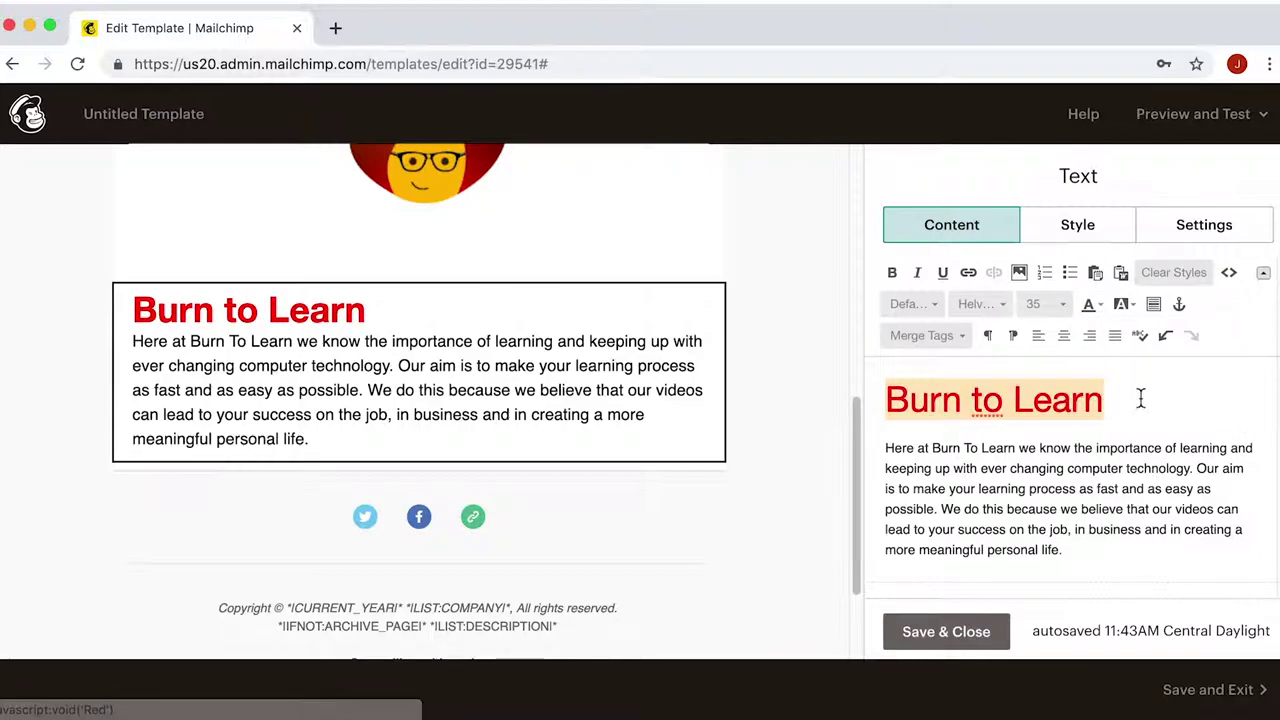
{"action": "left_click", "coordinate": [1143, 401]}
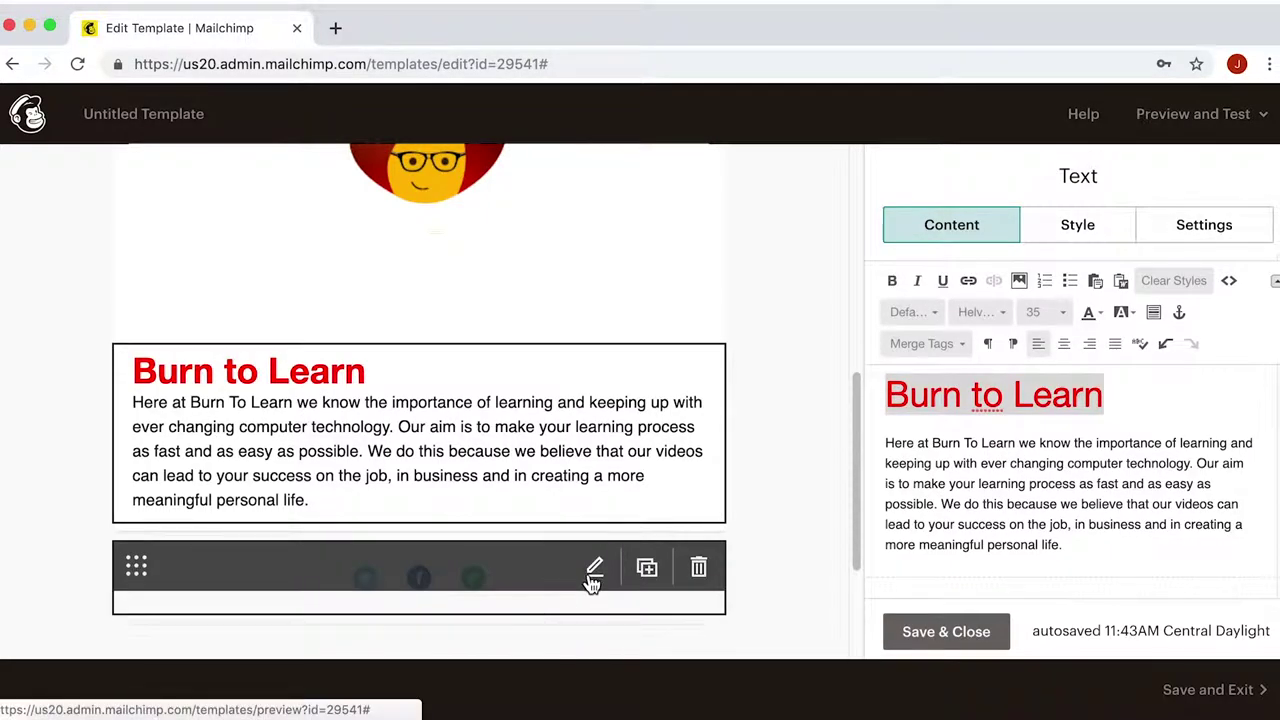
{"action": "left_click", "coordinate": [594, 570]}
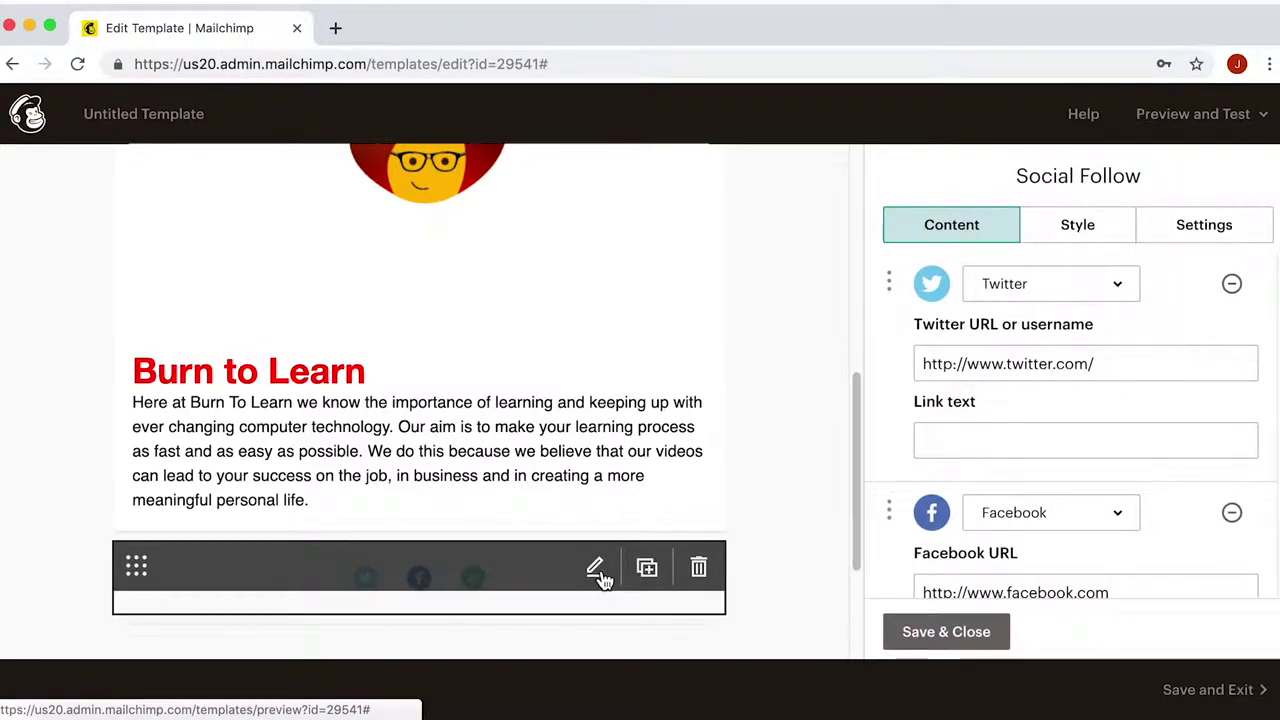
- Edit the Twitter address, change the website link to burntolearn.com, and save the Social Follow block
{"action": "left_click", "coordinate": [1150, 372]}
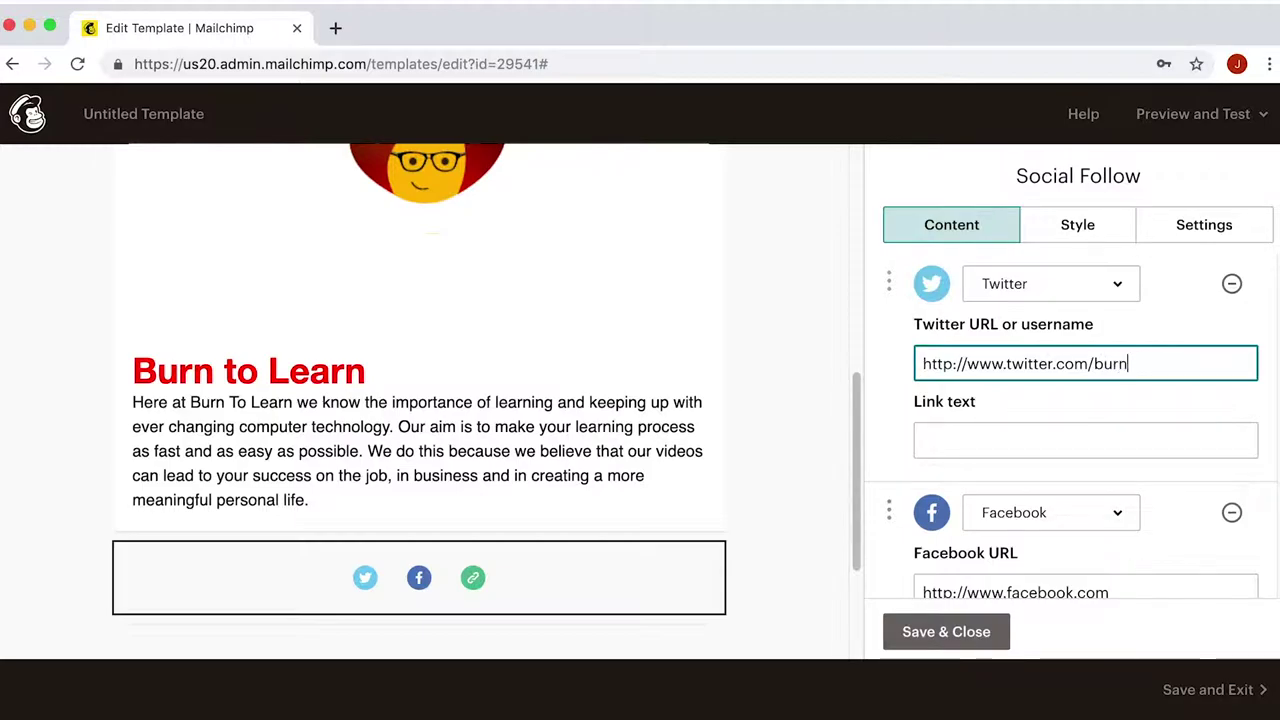
{"action": "scroll", "coordinate": [1156, 395], "scroll_direction": "down", "scroll_amount": 5}
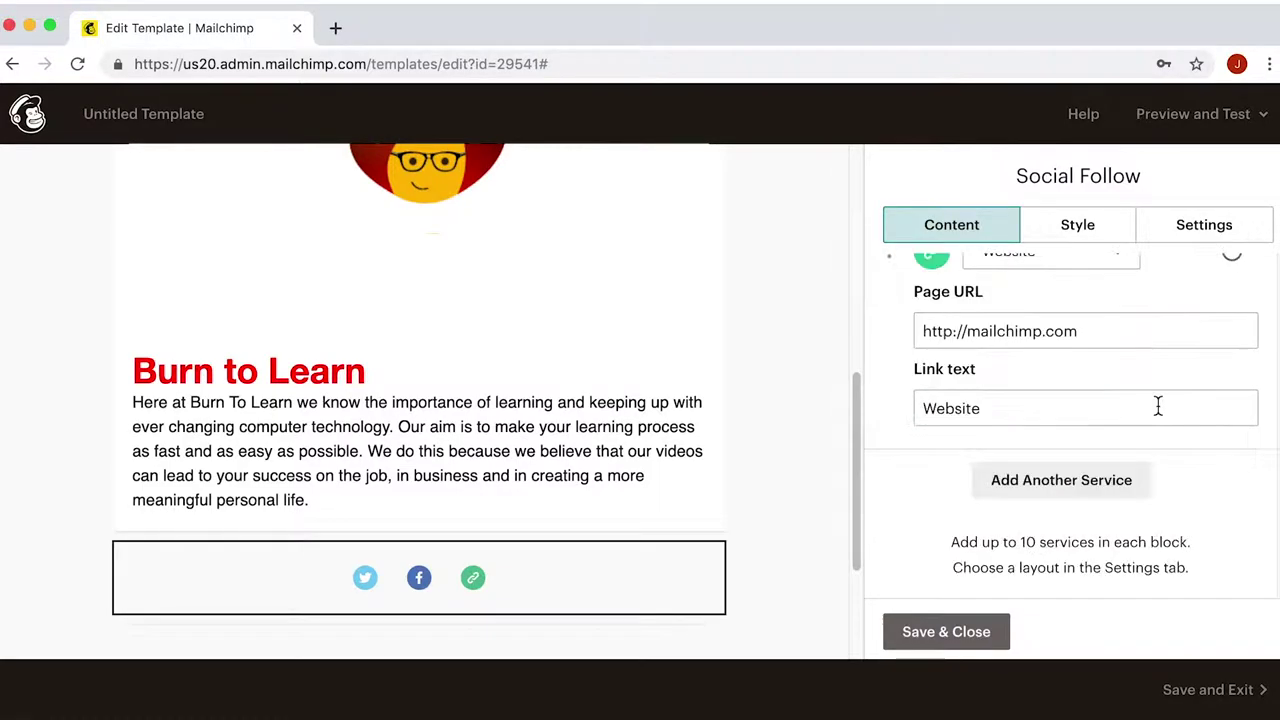
{"action": "left_click", "coordinate": [1112, 331]}
{"action": "left_click_drag", "start_coordinate": [1107, 334], "coordinate": [962, 332]}
{"action": "type", "text": "burntolearn.com"}
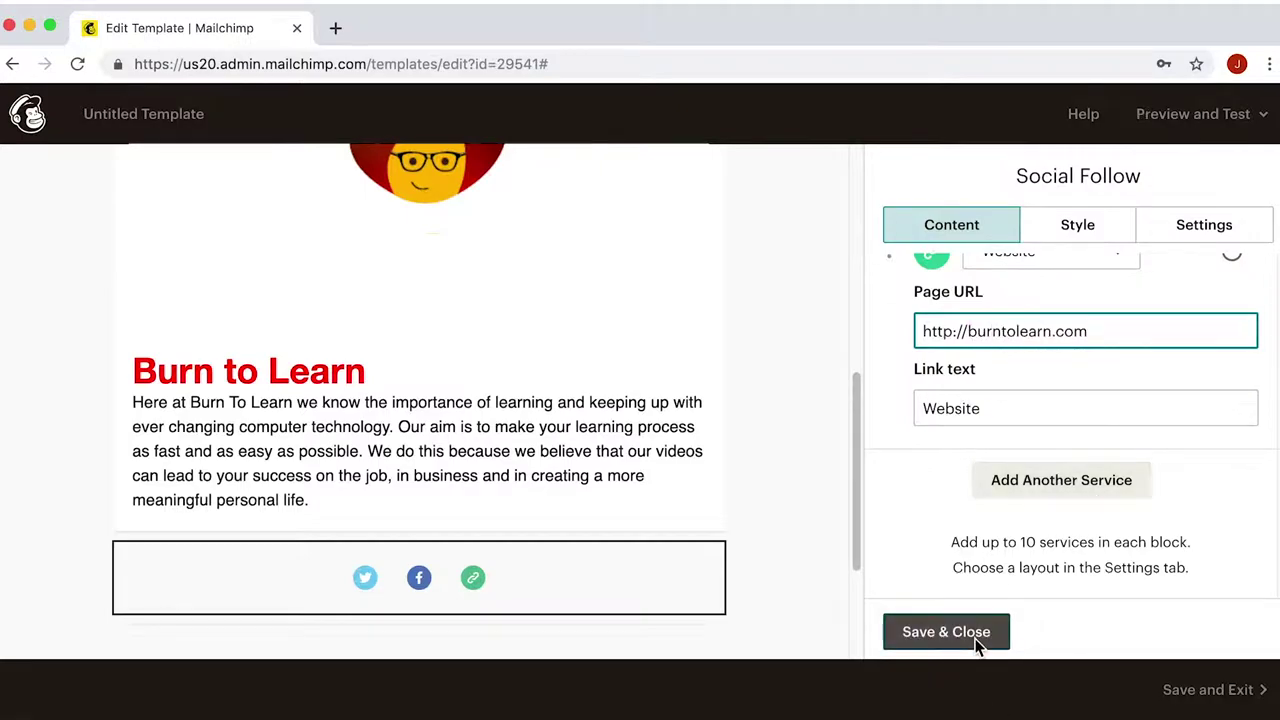
{"action": "left_click", "coordinate": [946, 632]}
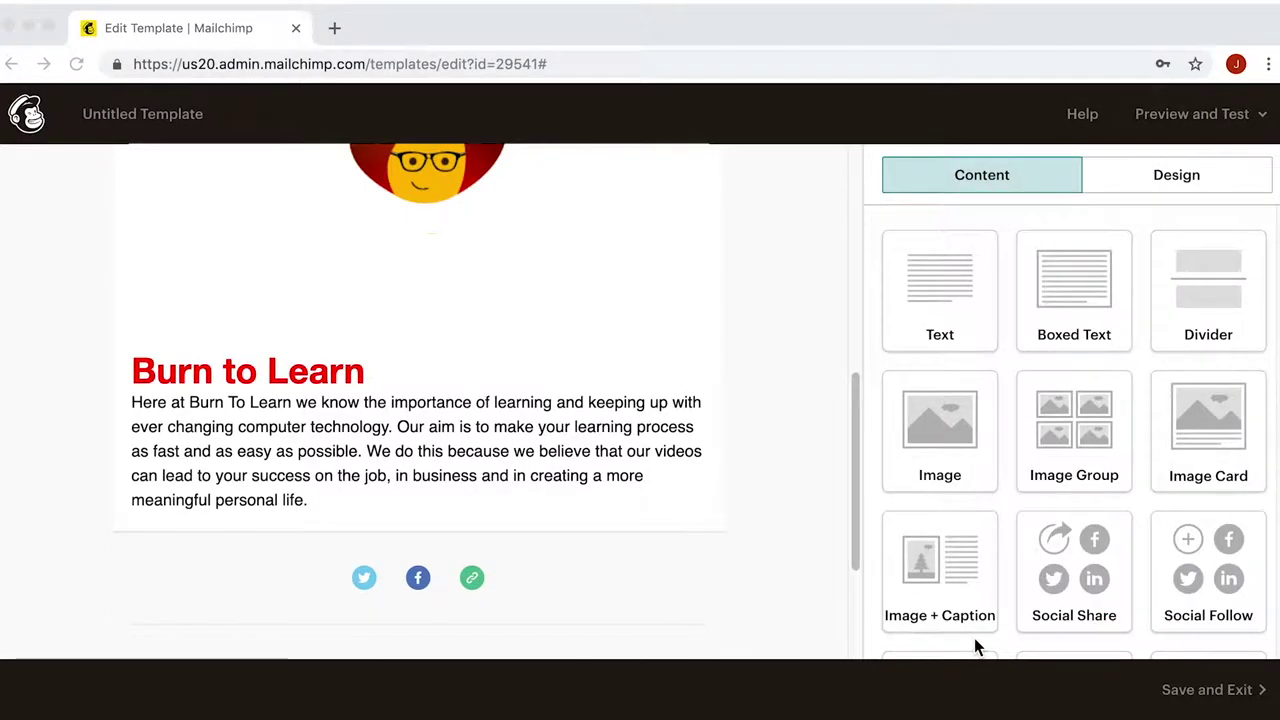
{"action": "scroll", "coordinate": [725, 622], "scroll_direction": "down", "scroll_amount": 4}
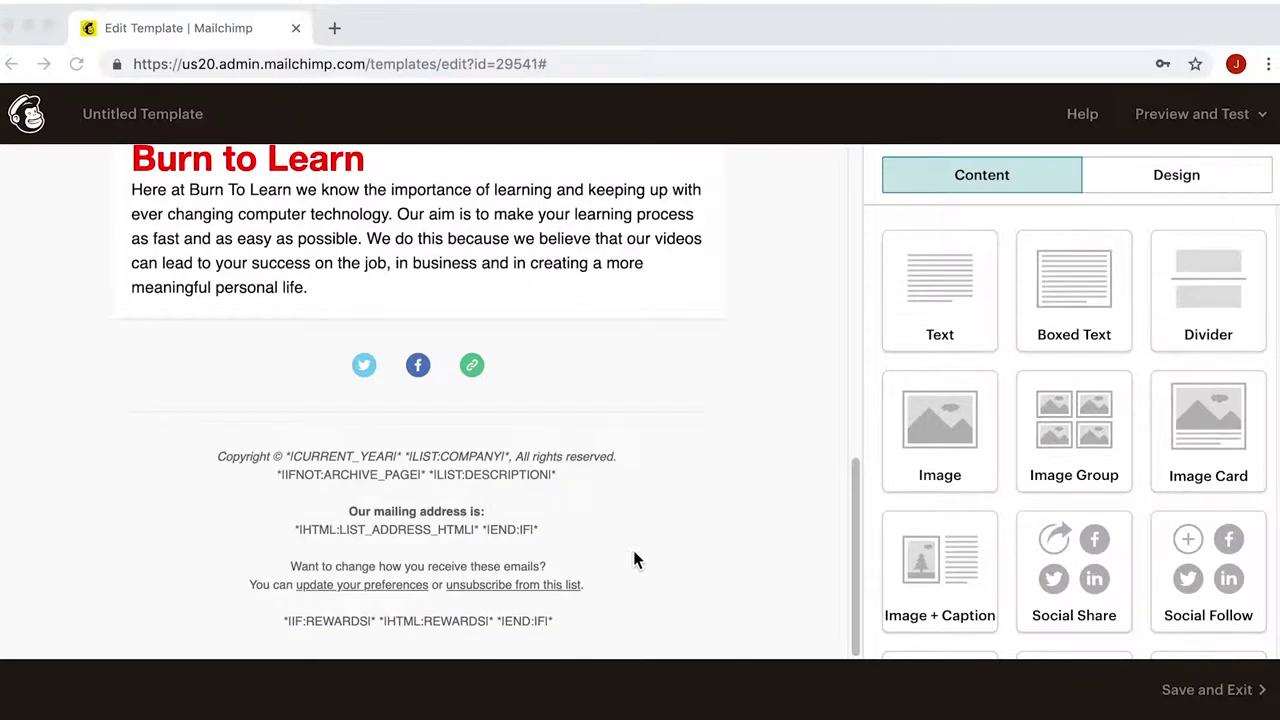
{"action": "mouse_move", "coordinate": [621, 546]}
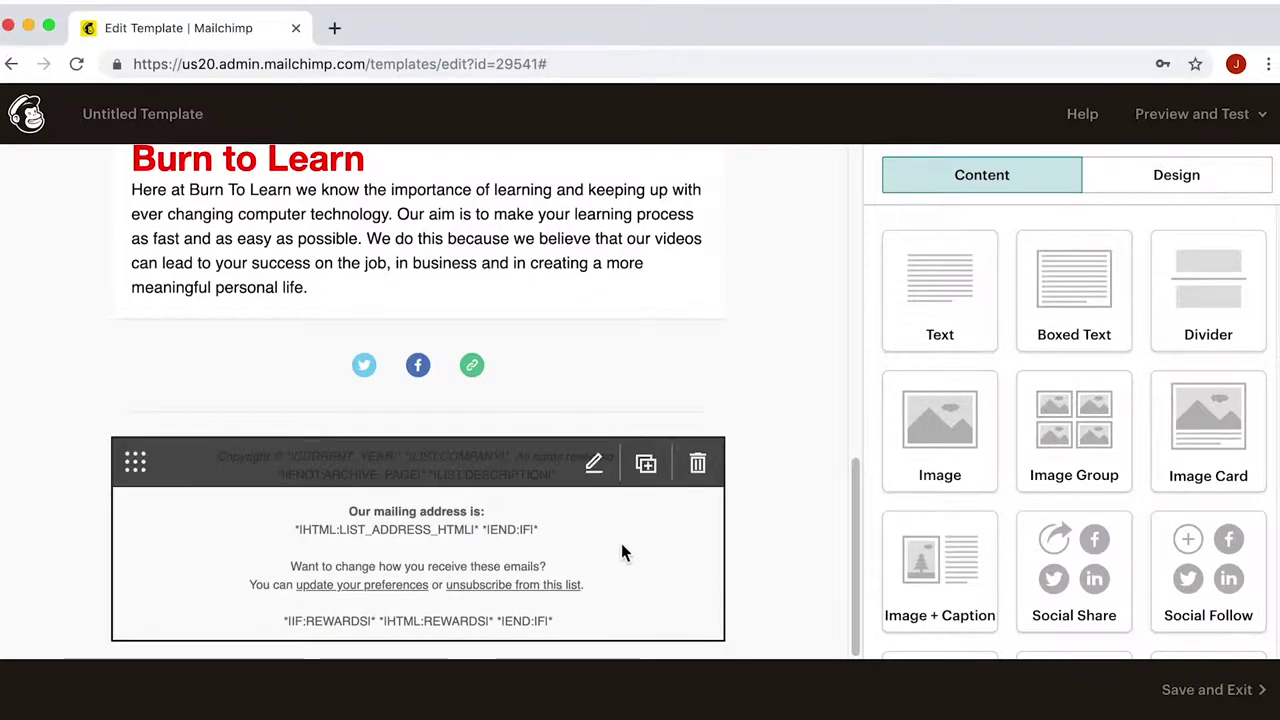
{"action": "left_click", "coordinate": [598, 478]}
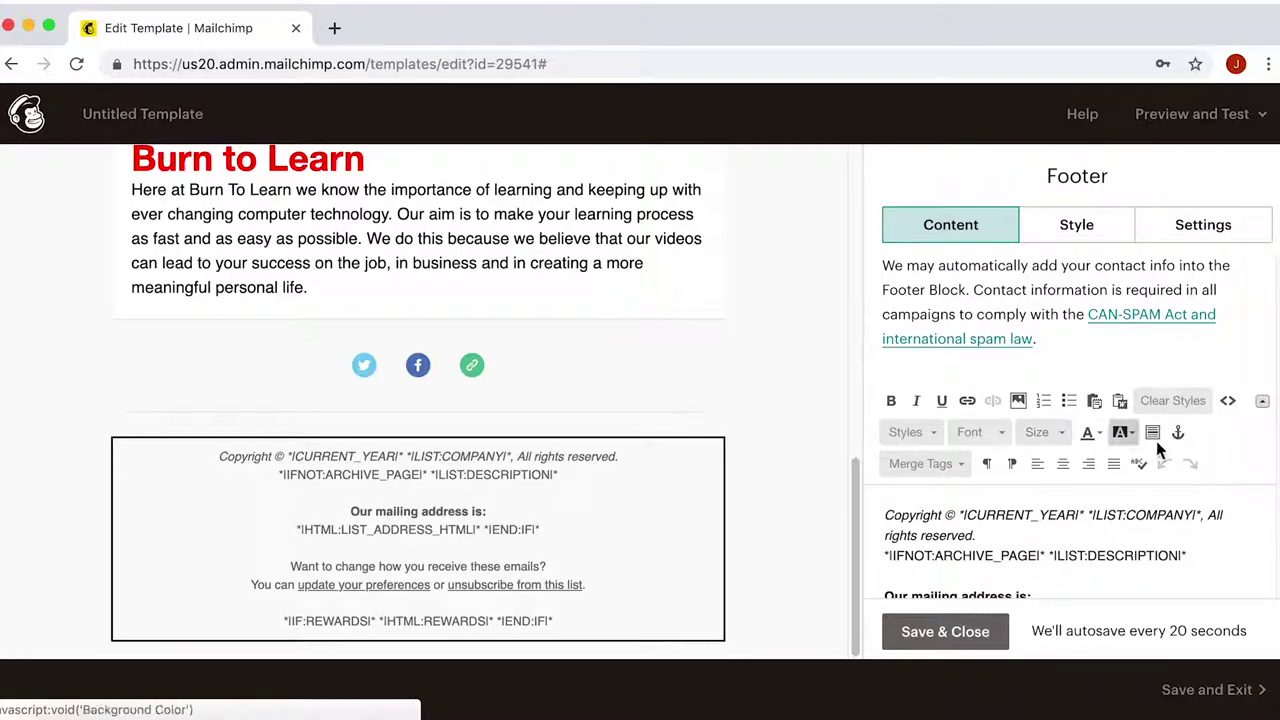
{"action": "scroll", "coordinate": [1237, 530], "scroll_direction": "down", "scroll_amount": 1}
{"action": "scroll", "coordinate": [1237, 530], "scroll_direction": "down", "scroll_amount": 2}
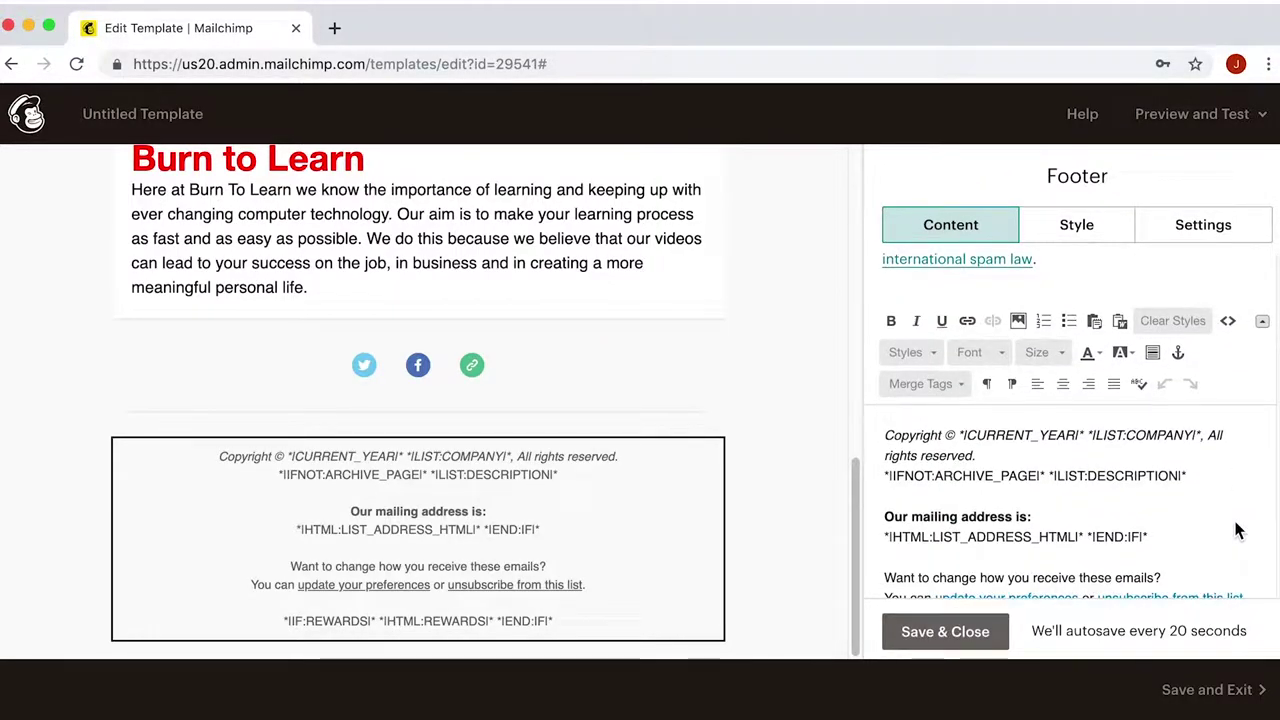
{"action": "scroll", "coordinate": [1237, 530], "scroll_direction": "down", "scroll_amount": 1}
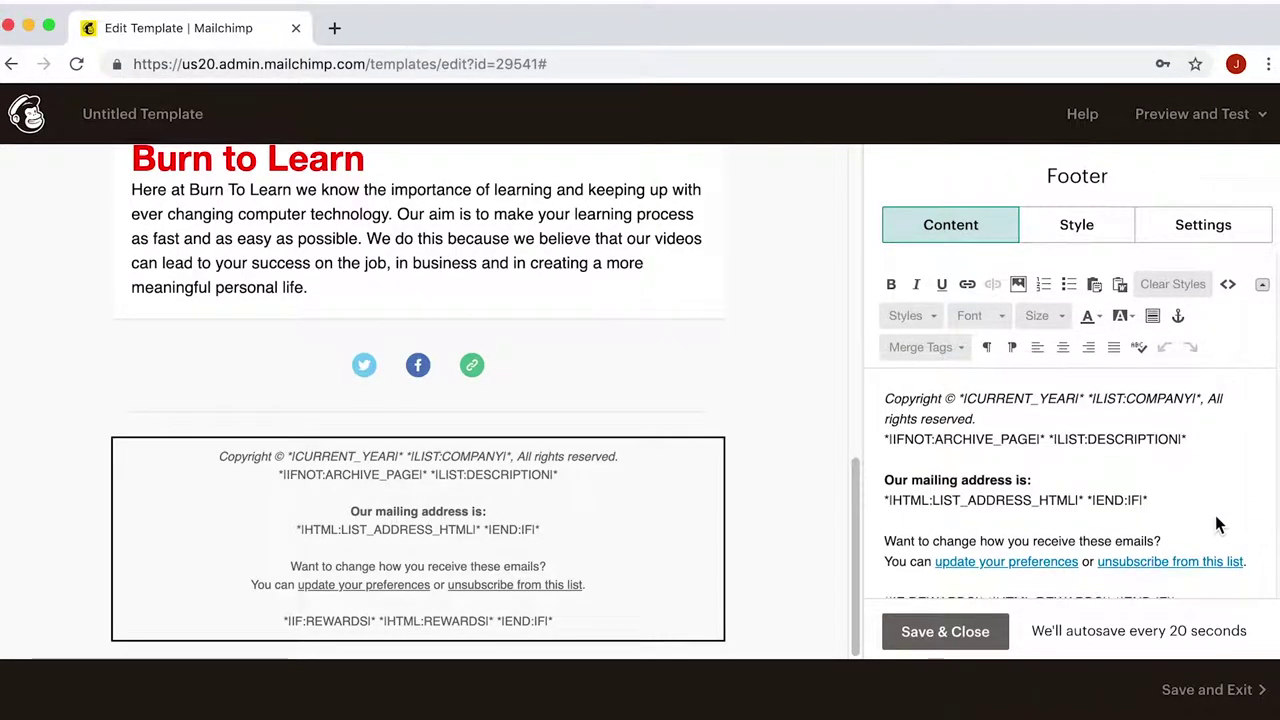
{"action": "scroll", "coordinate": [1218, 524], "scroll_direction": "down", "scroll_amount": 1}
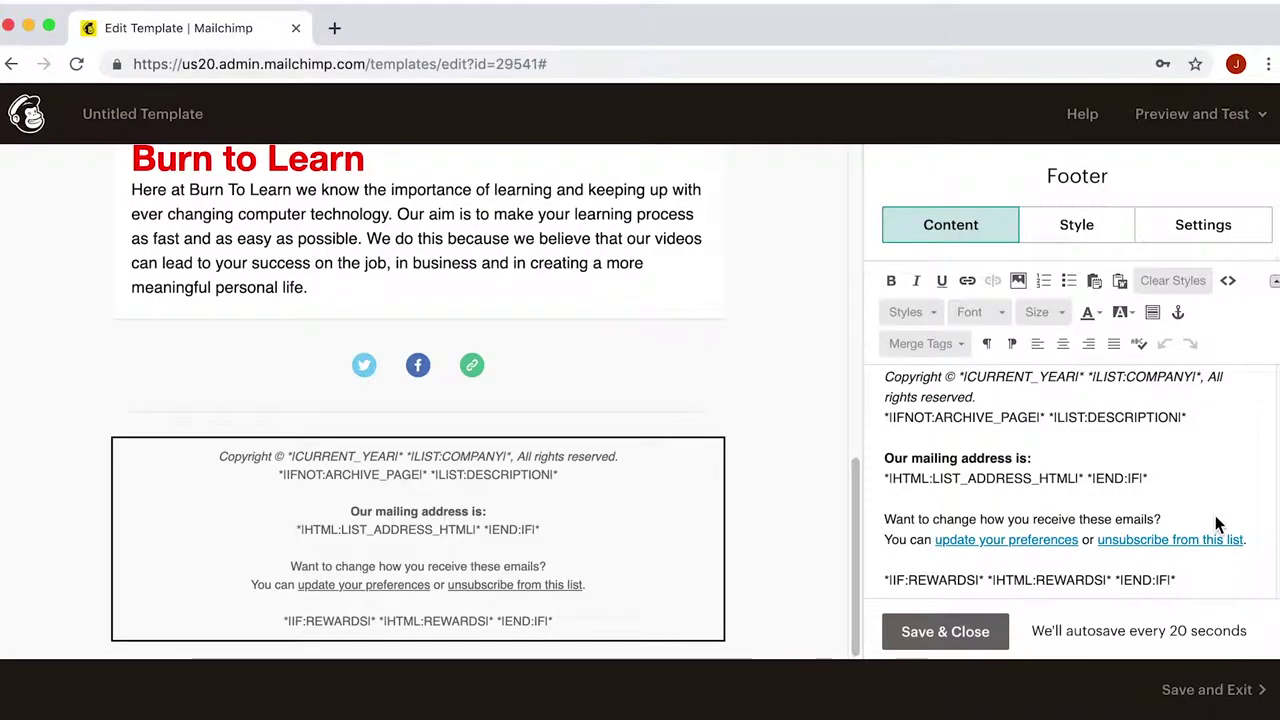
{"action": "left_click", "coordinate": [1001, 628]}
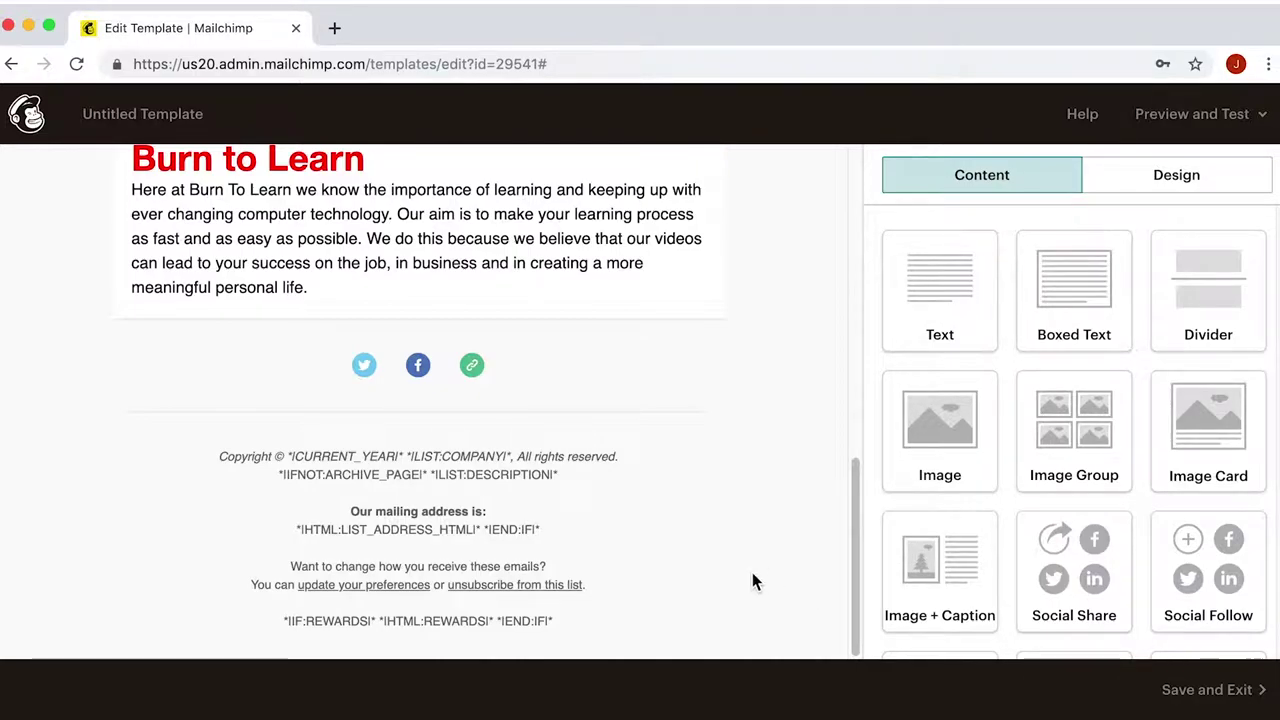
- Send a test email of the template to the recipient's e-mail address via Preview and Test
{"action": "left_click", "coordinate": [1237, 114]}
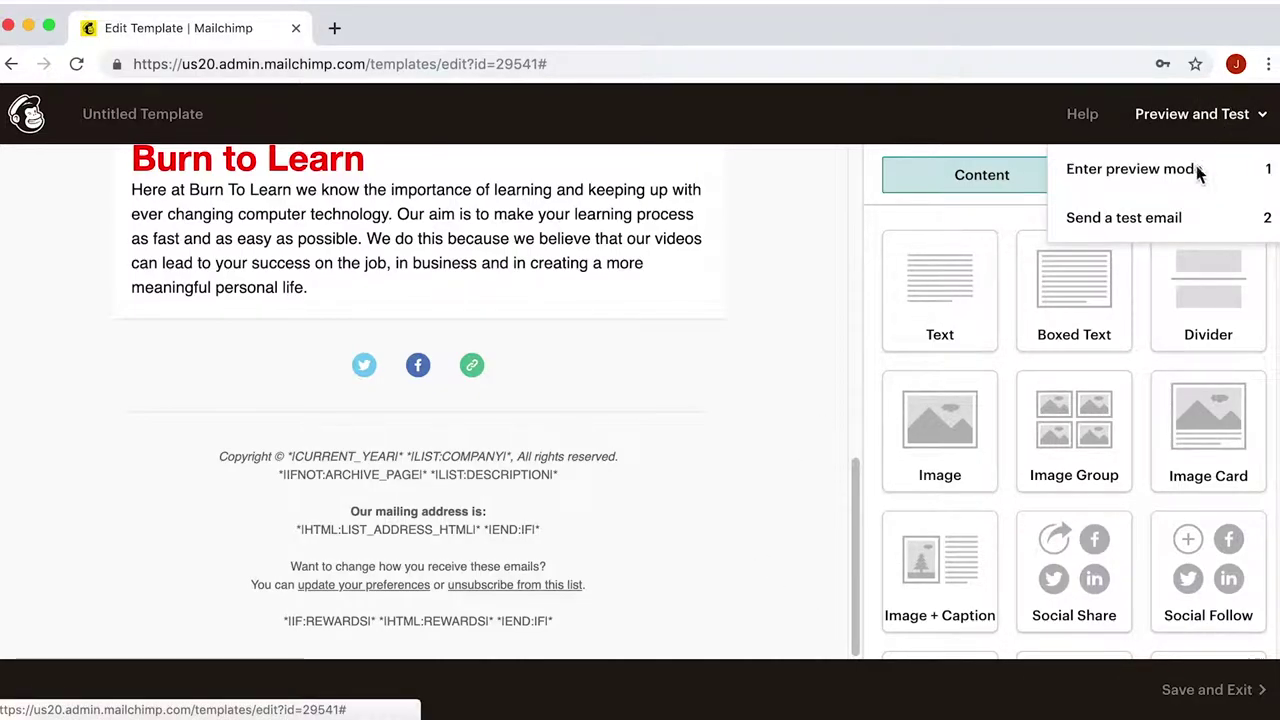
{"action": "left_click", "coordinate": [1169, 226]}
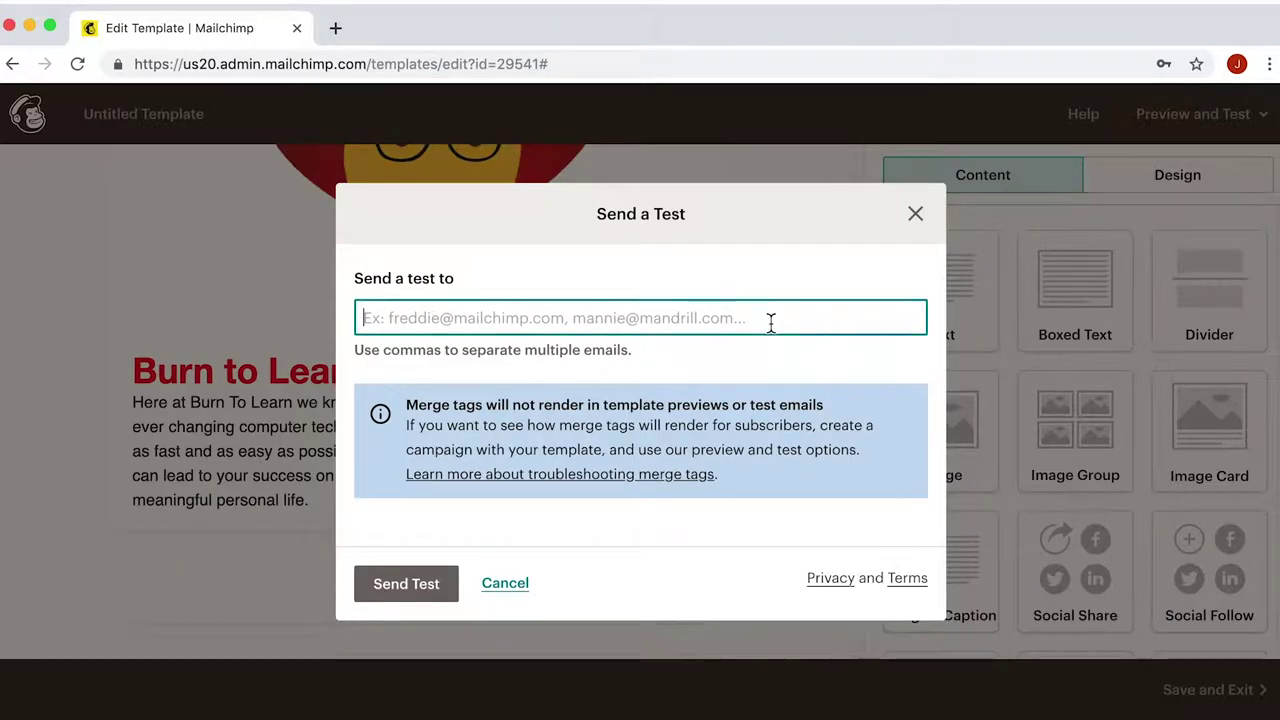
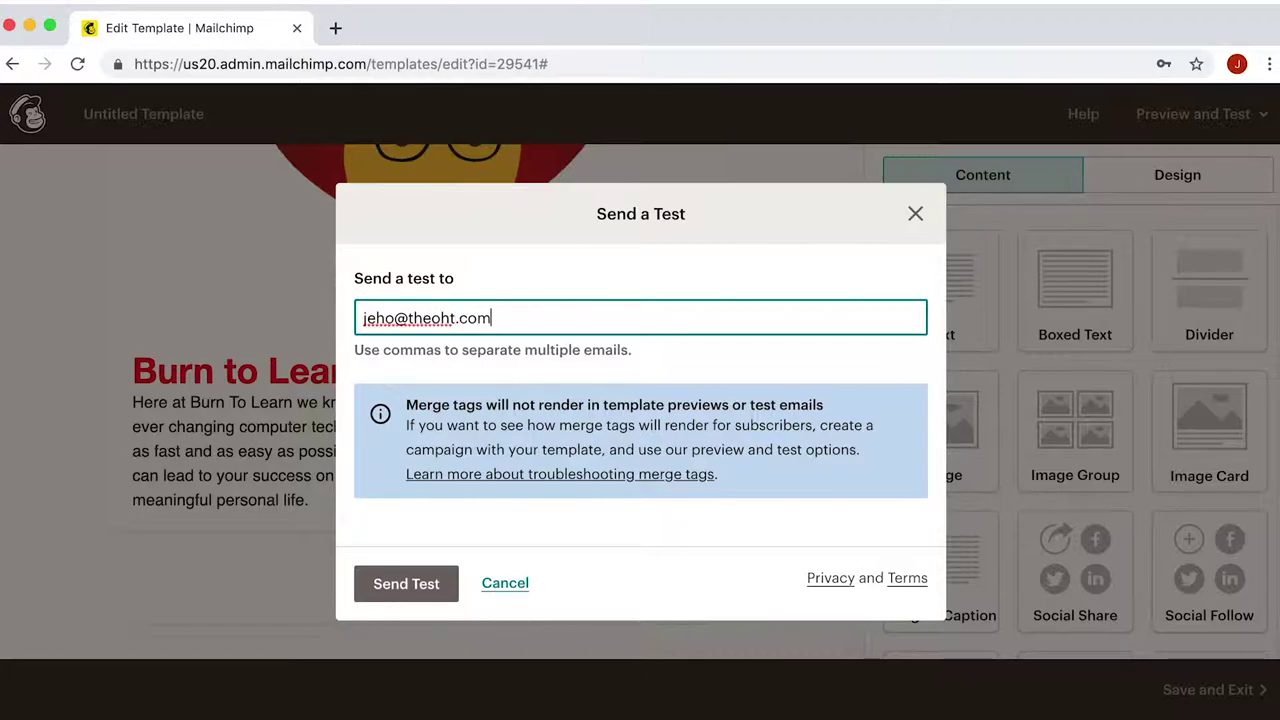
{"action": "left_click", "coordinate": [410, 600]}
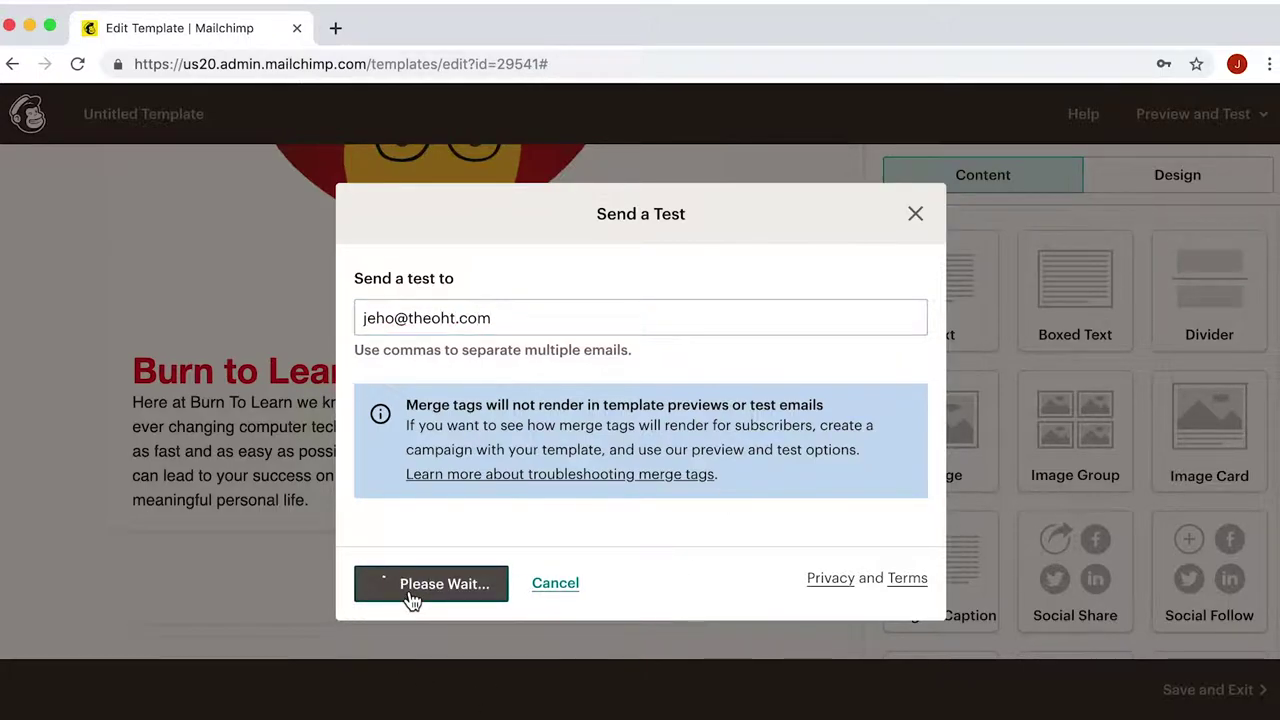